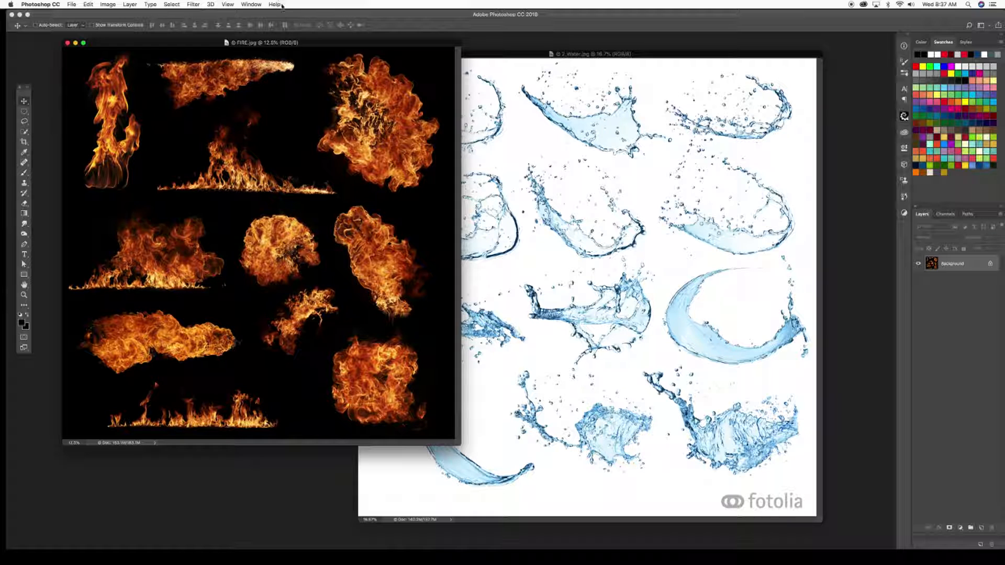
Move the 2_Water.jpg window further out from behind FIRE.jpg and make FIRE.jpg the active document.
drag(534, 55, 602, 47)
click(324, 86)
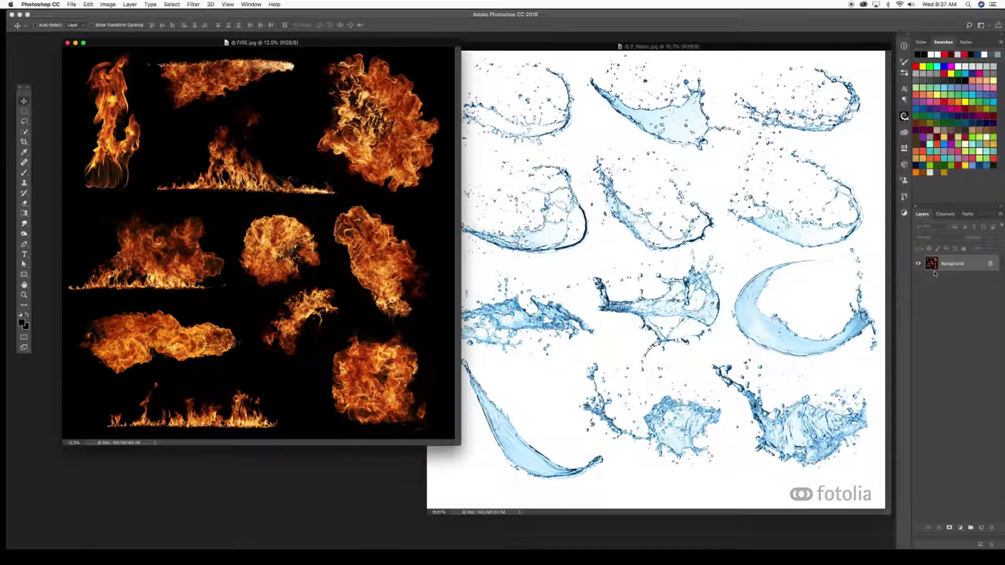
Switch to Visualize and turn off the display of left and right mouse clicks, putting away the Messages window.
mouse_move(563, 564)
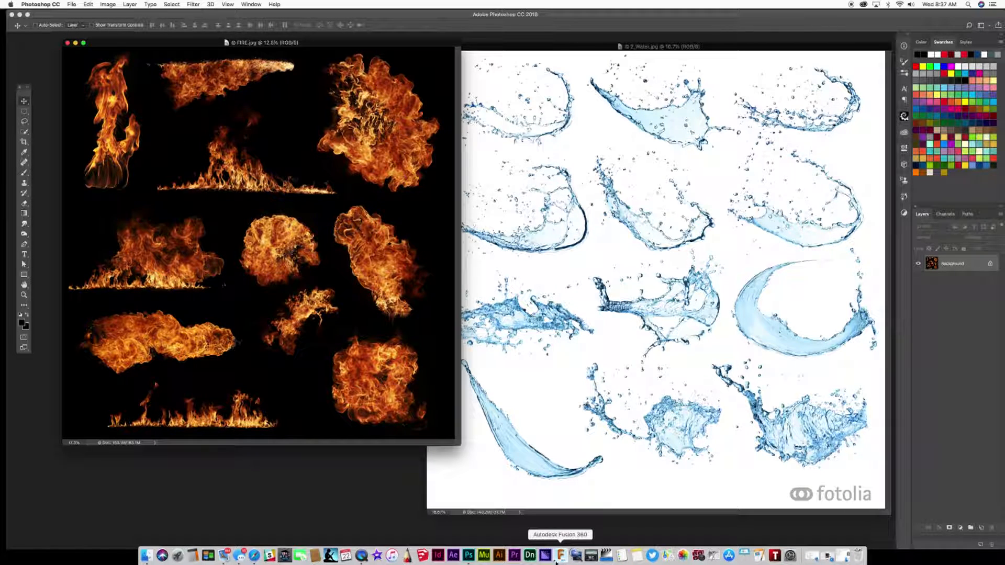
click(591, 556)
click(519, 129)
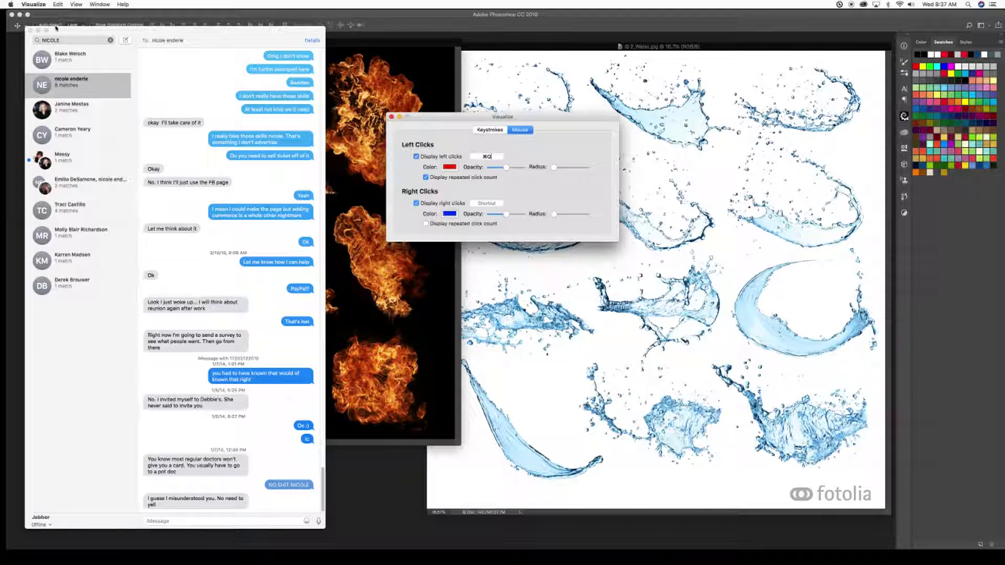
click(37, 30)
click(416, 157)
click(416, 203)
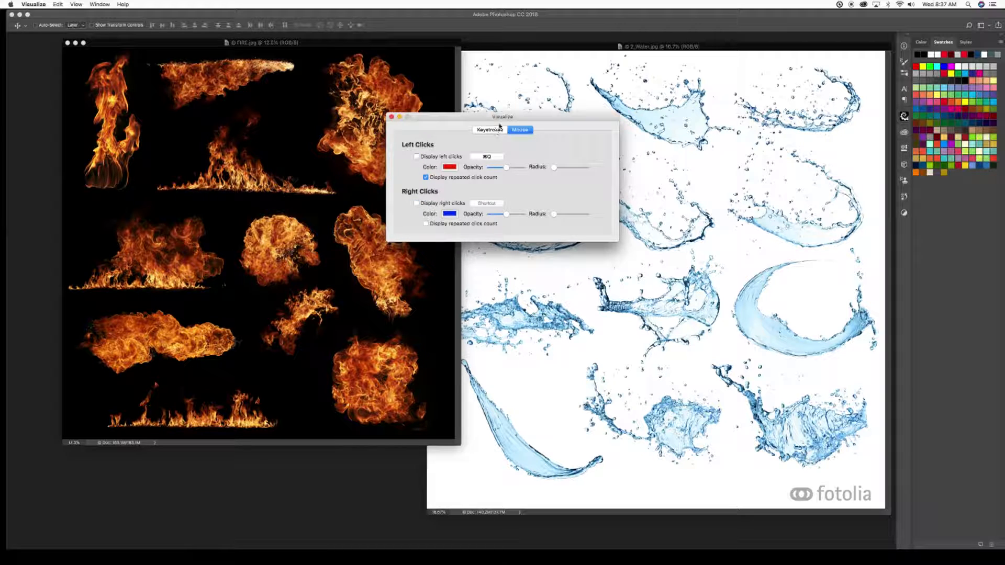
click(391, 117)
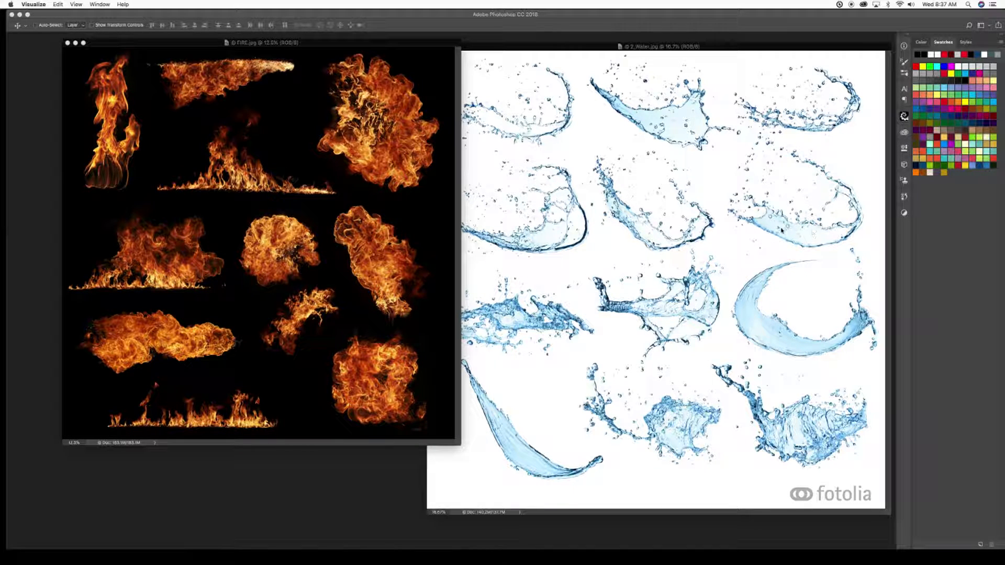
Minimize the 2_Water.jpg window and move the FIRE.jpg window toward the middle of the workspace.
click(212, 45)
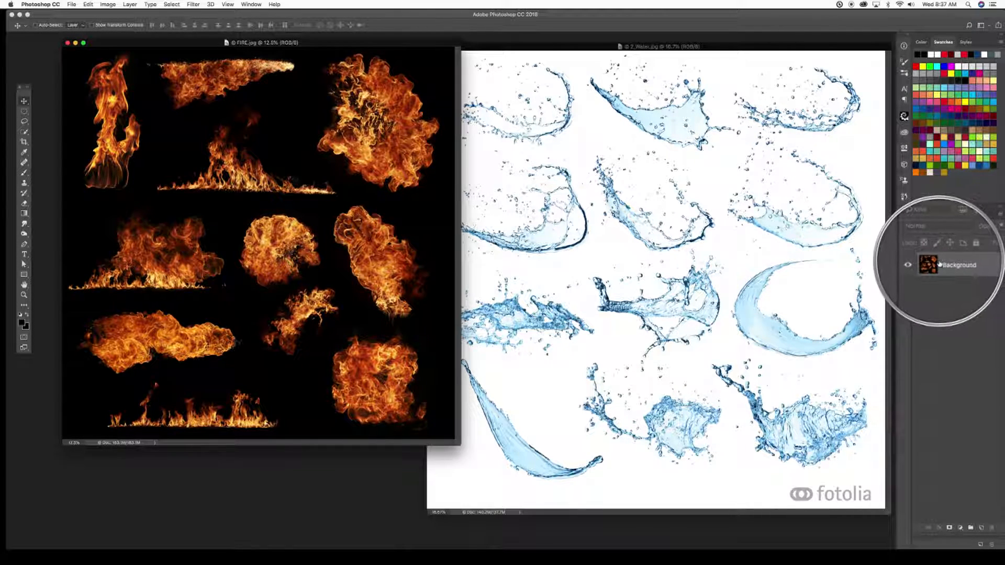
key(z)
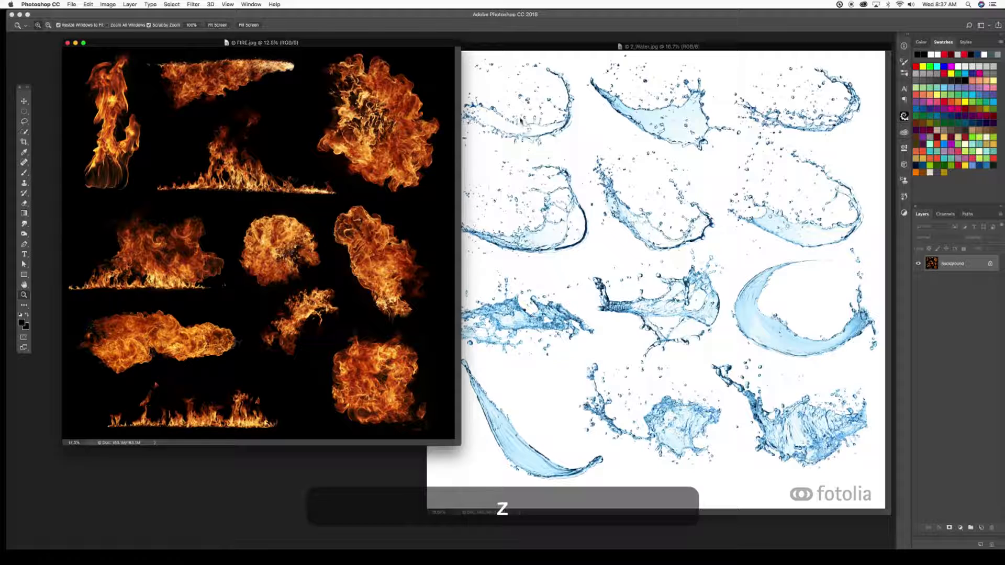
click(441, 58)
click(440, 47)
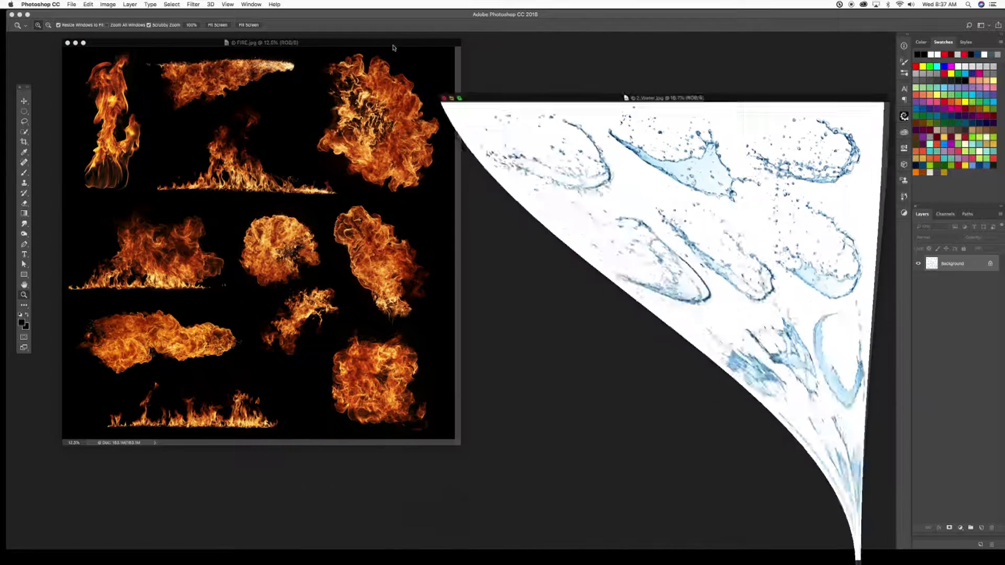
drag(342, 44, 504, 66)
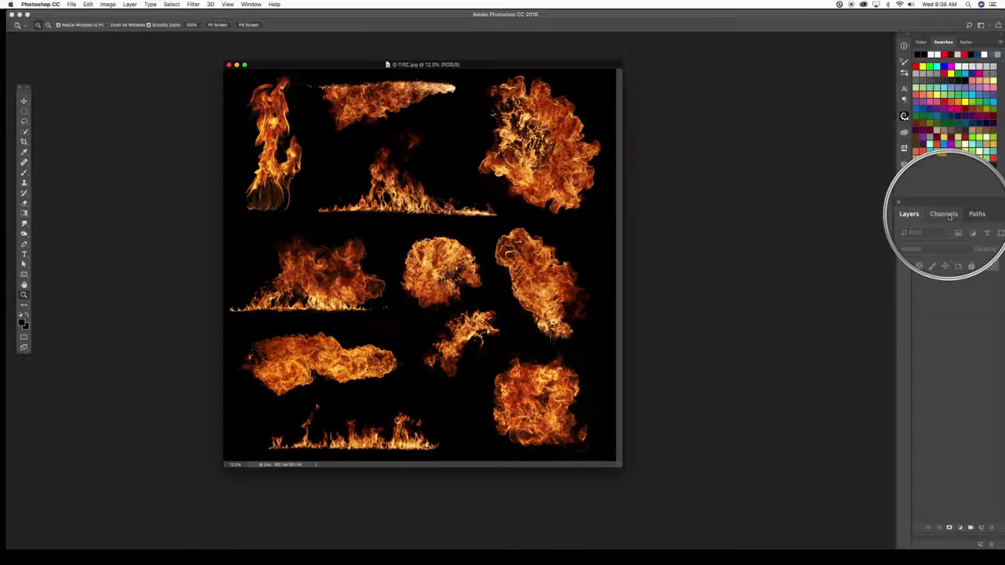
View the Red, Green and Blue channels of FIRE.jpg one by one to compare their contrast.
click(251, 4)
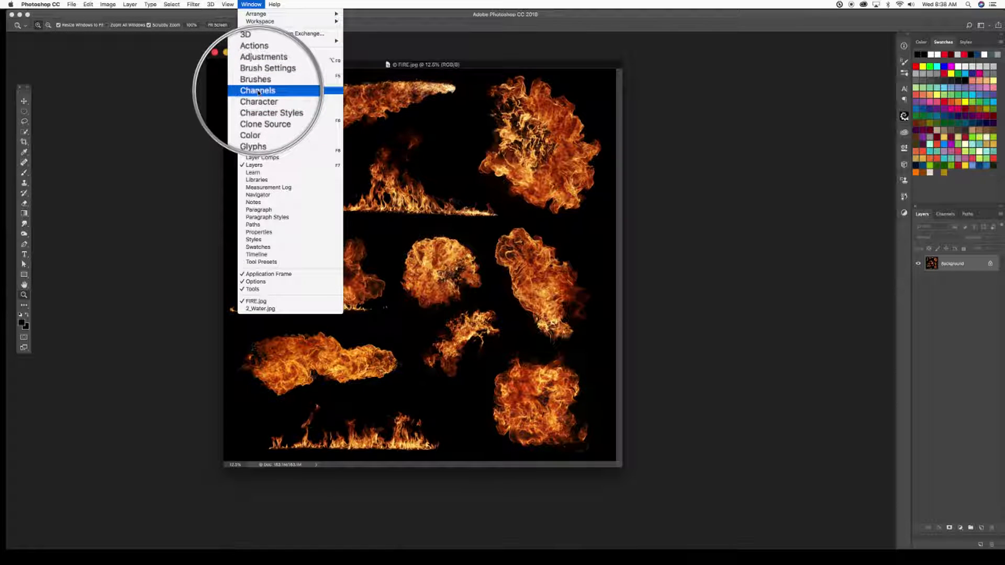
click(945, 216)
click(945, 214)
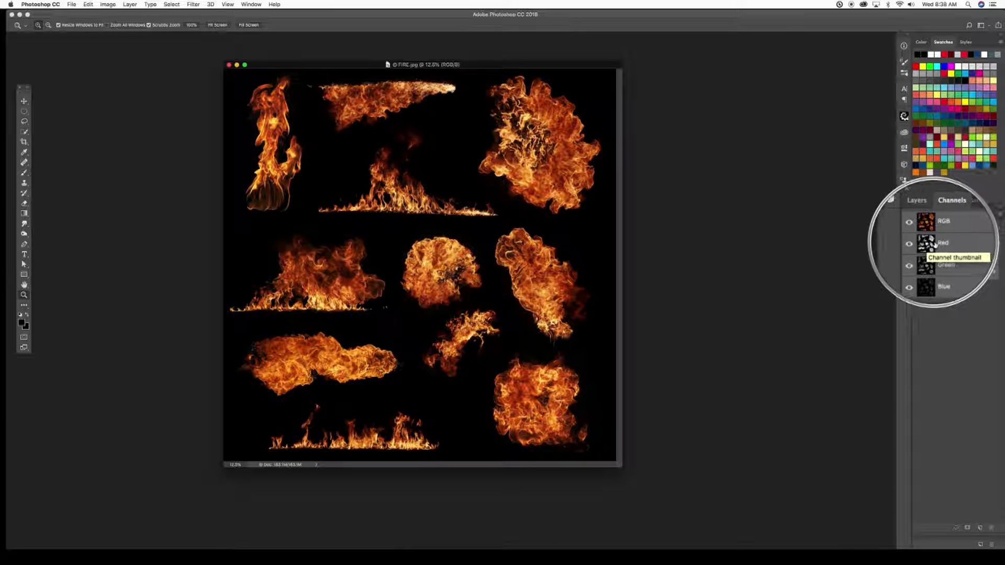
click(929, 244)
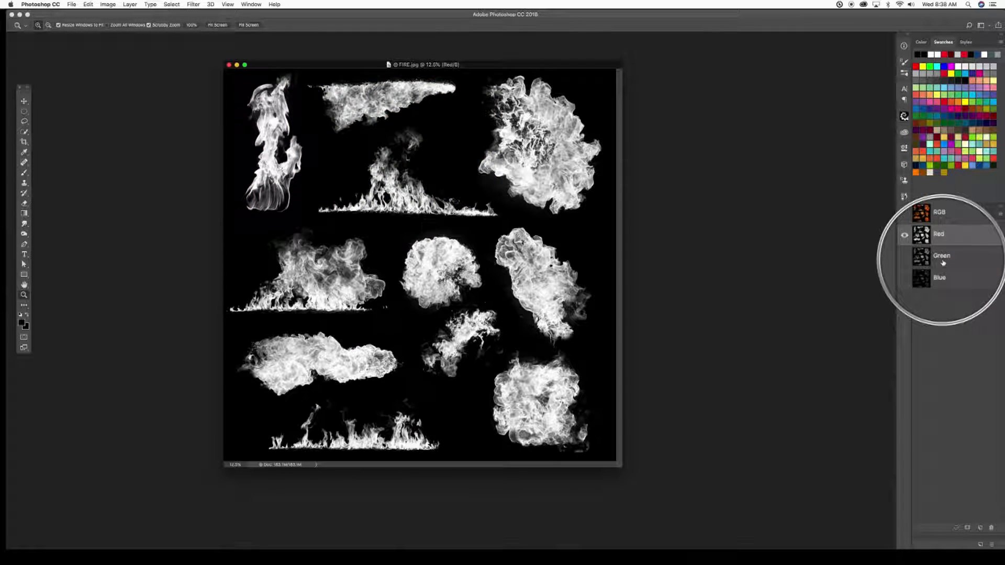
click(942, 260)
click(944, 272)
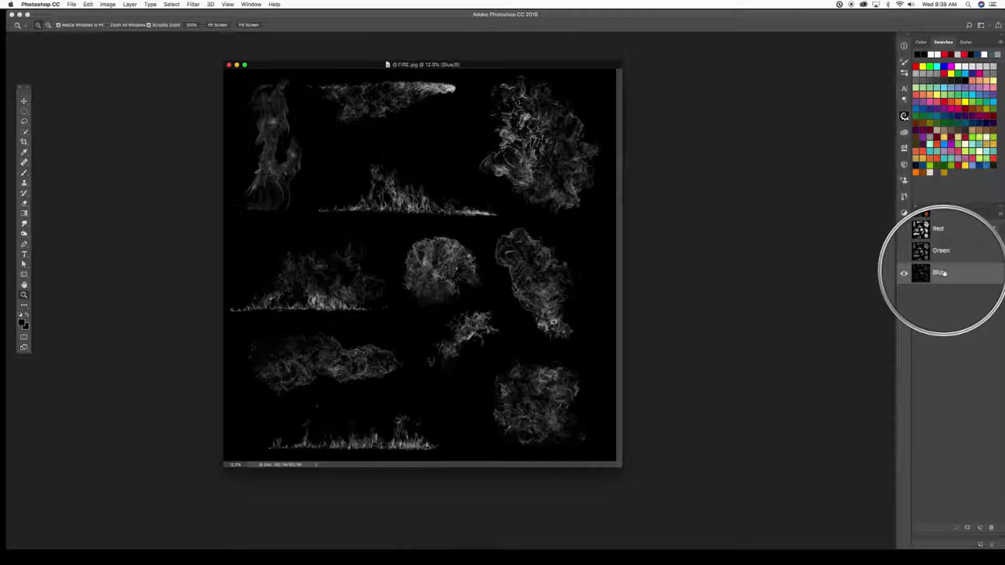
Load the Red channel of FIRE.jpg as a selection and restore the RGB composite view.
click(935, 245)
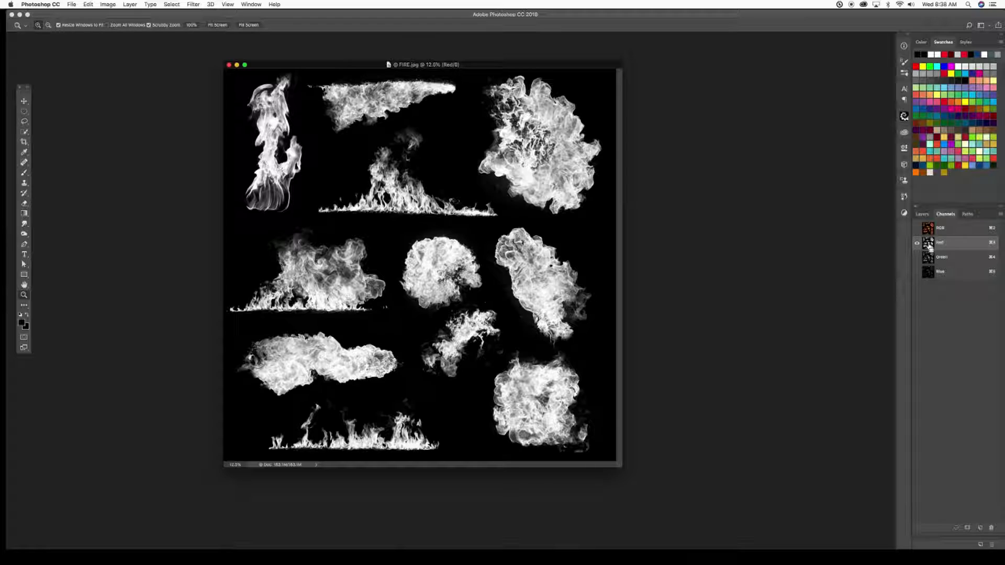
super+click(928, 244)
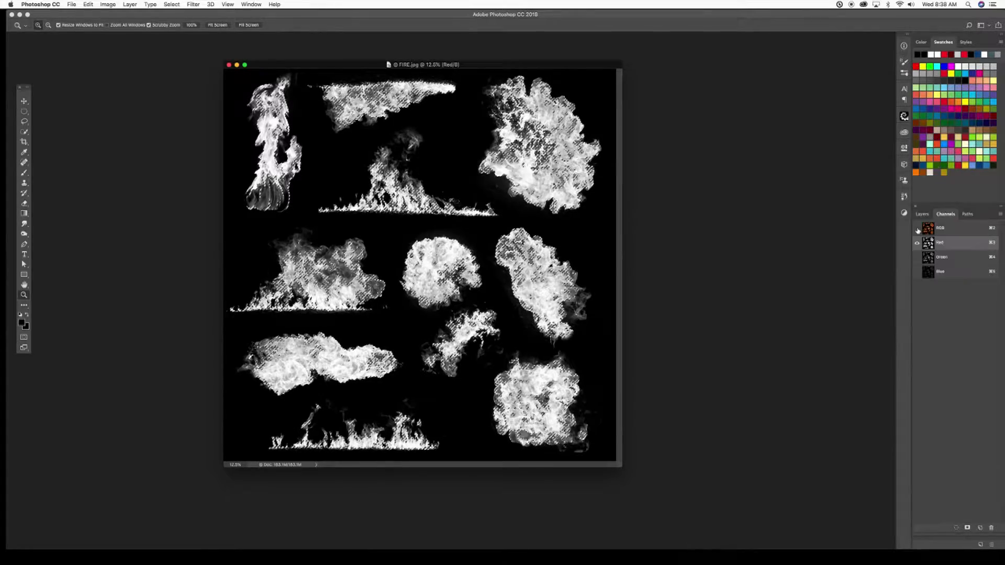
click(948, 231)
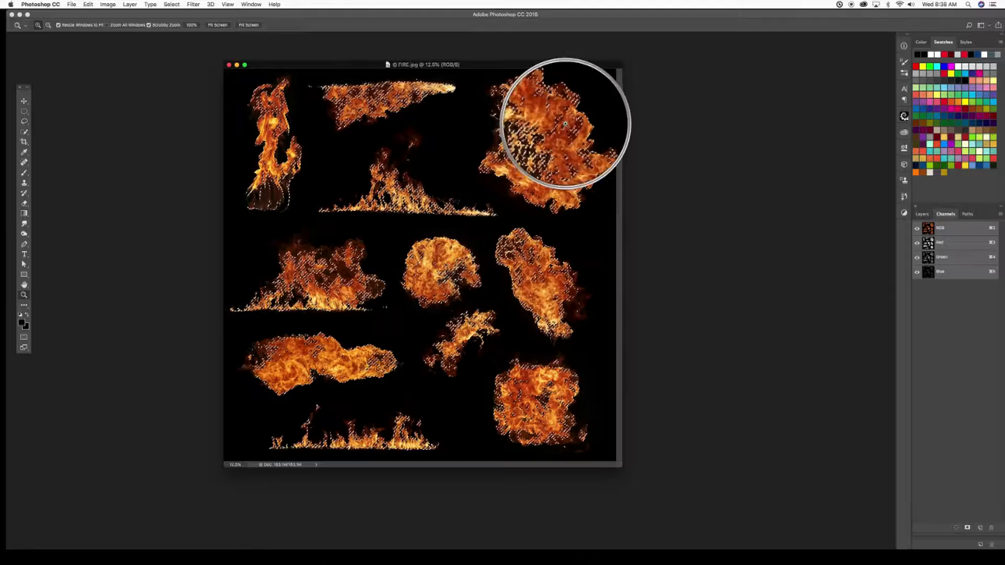
Copy the selected flames to a new layer and hide the Background layer.
click(921, 214)
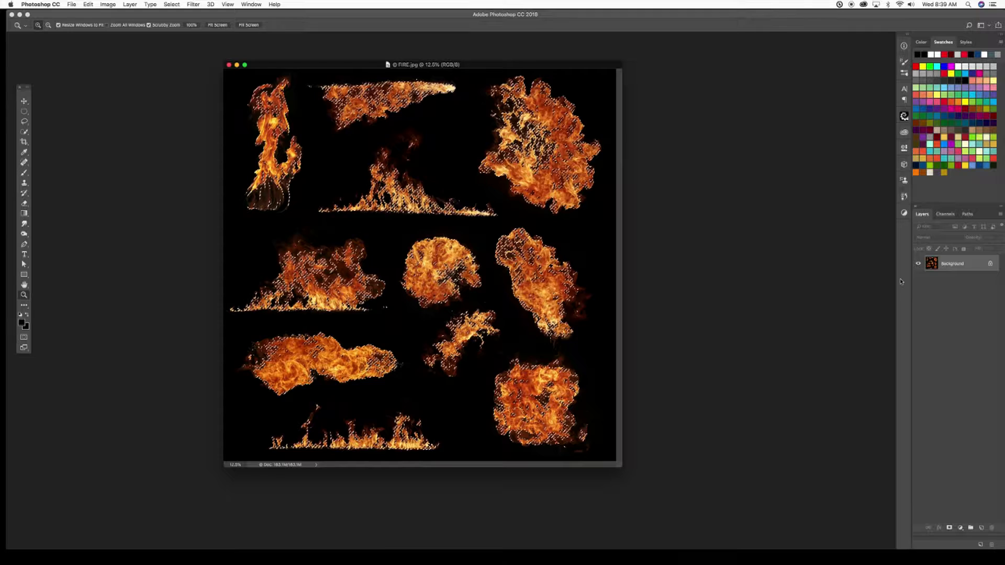
key(super+j)
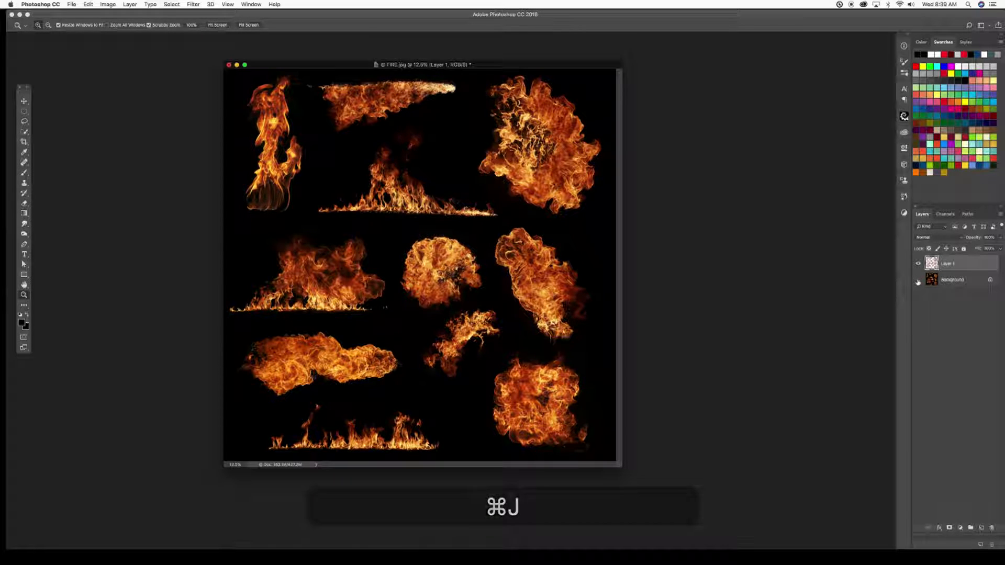
click(917, 281)
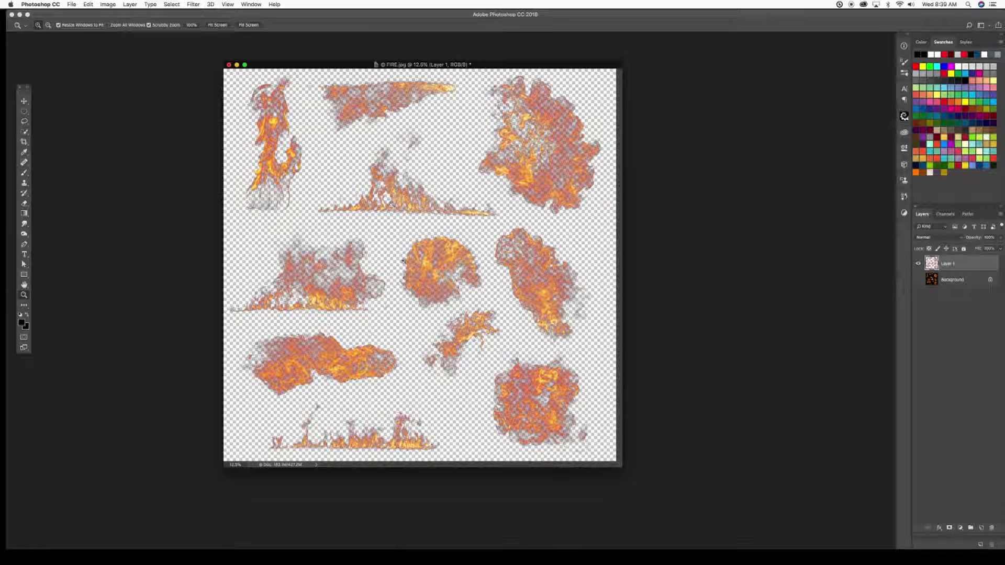
Toggle the visibility of Layer 1 and the Background to compare the extracted flames with the original.
click(917, 264)
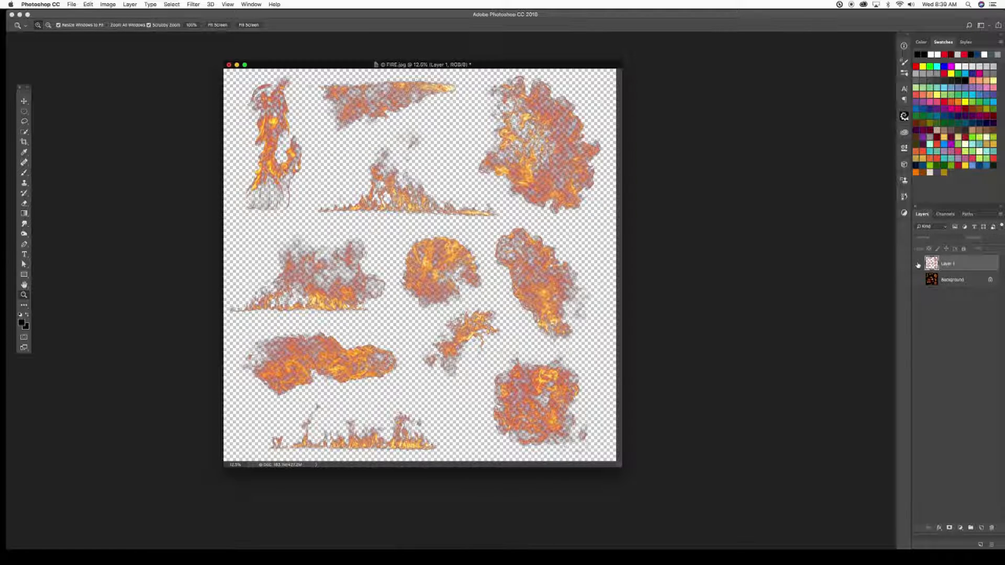
click(919, 280)
click(918, 281)
click(917, 263)
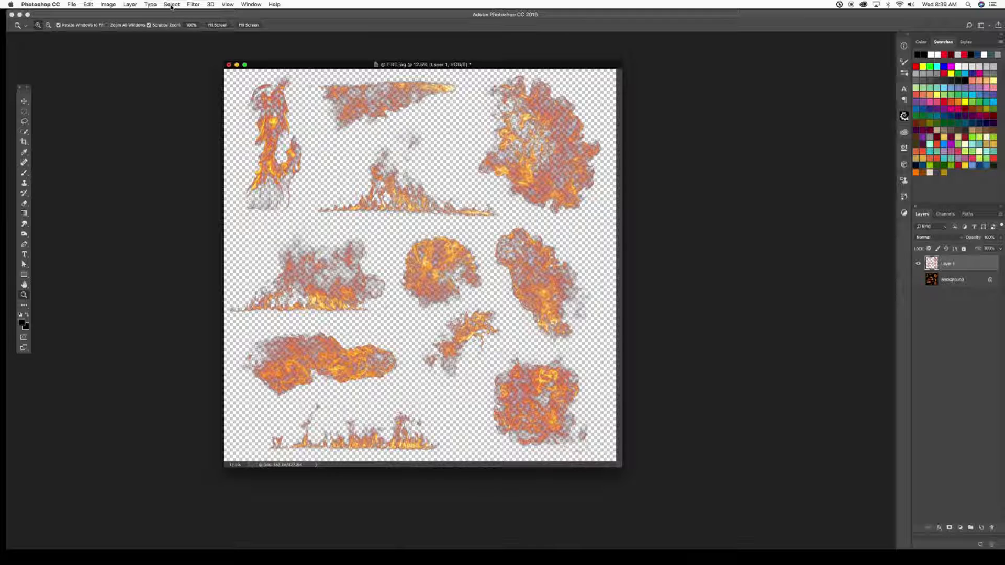
Remove the black matte from the extracted flames on Layer 1.
click(133, 4)
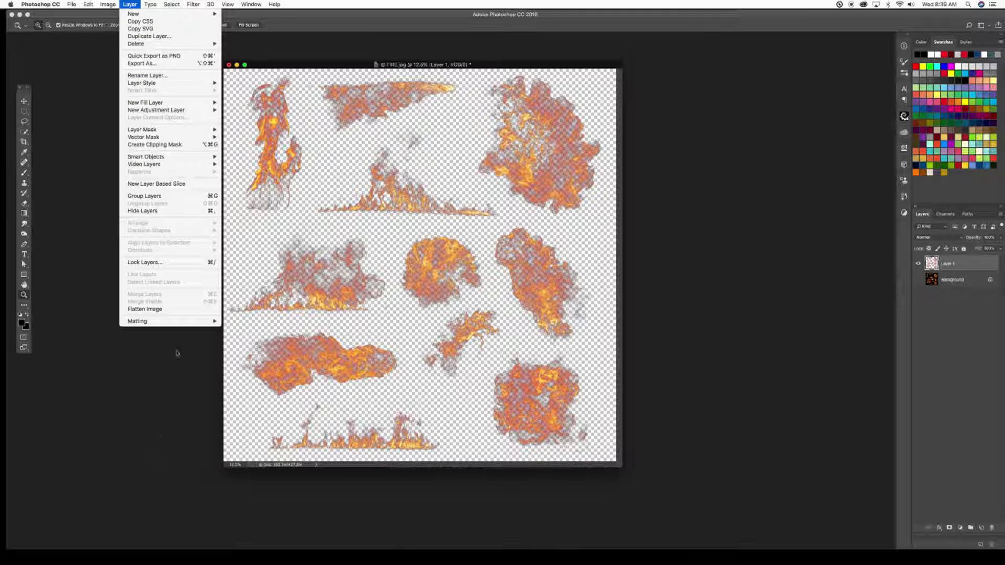
mouse_move(162, 325)
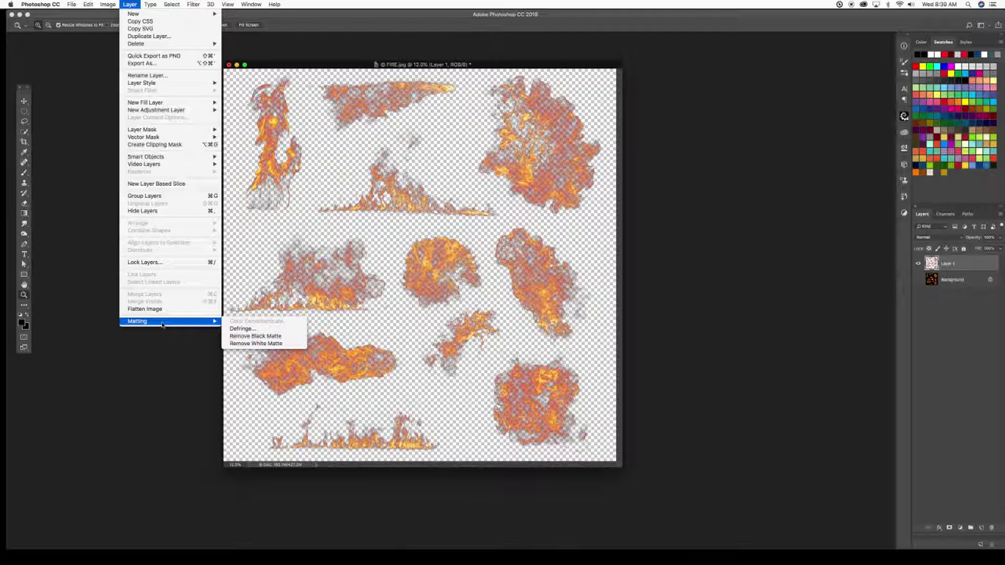
click(256, 338)
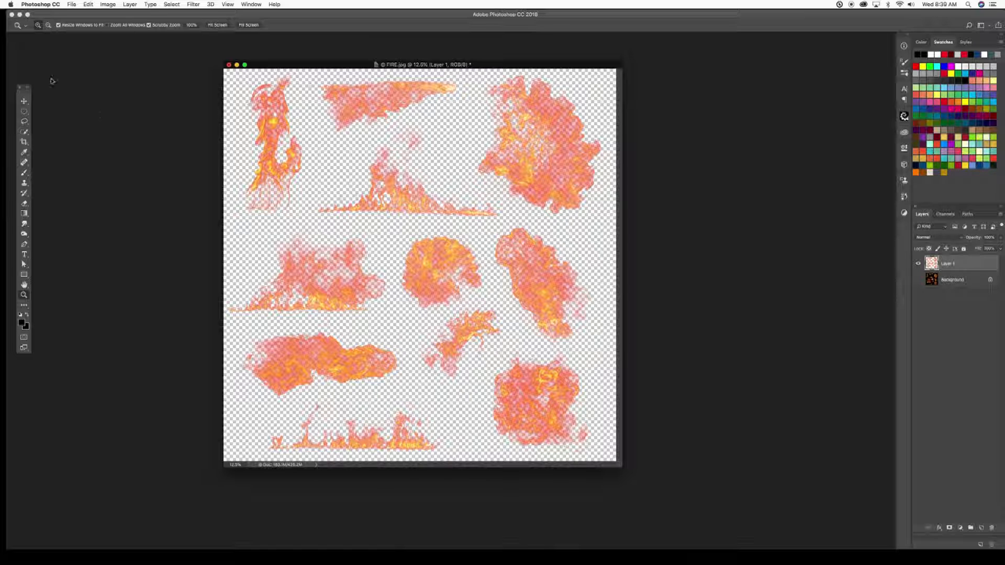
Open the recent file THE HEIST MOVIE POSTER.psd without resolving its missing fonts and float it in its own window.
click(71, 6)
mouse_move(100, 44)
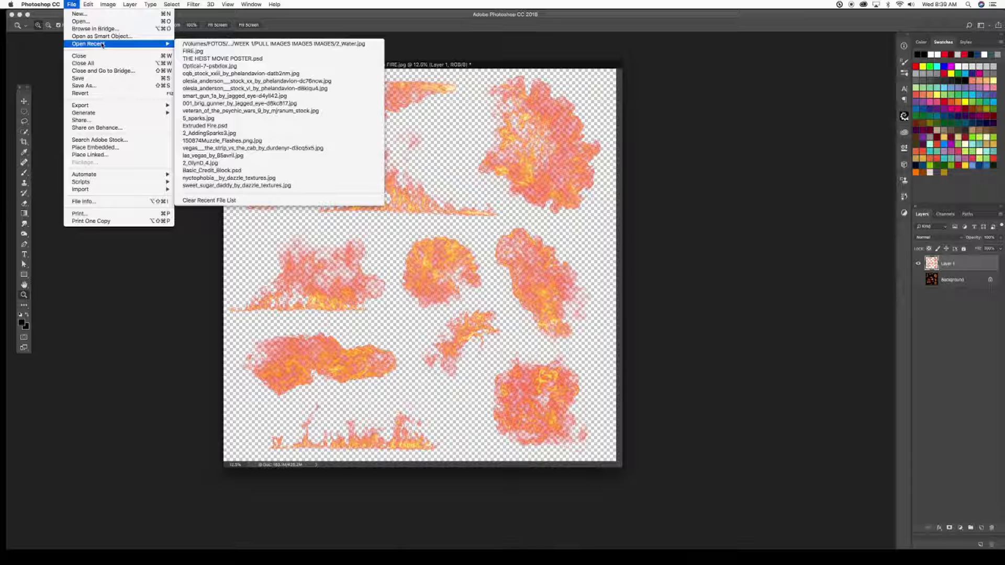
click(224, 59)
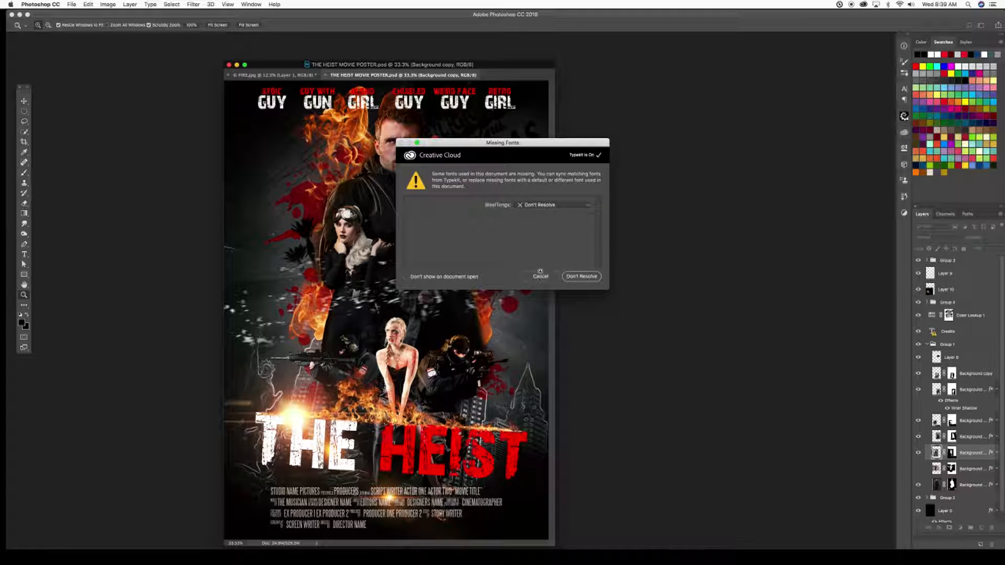
click(540, 278)
drag(431, 75, 558, 45)
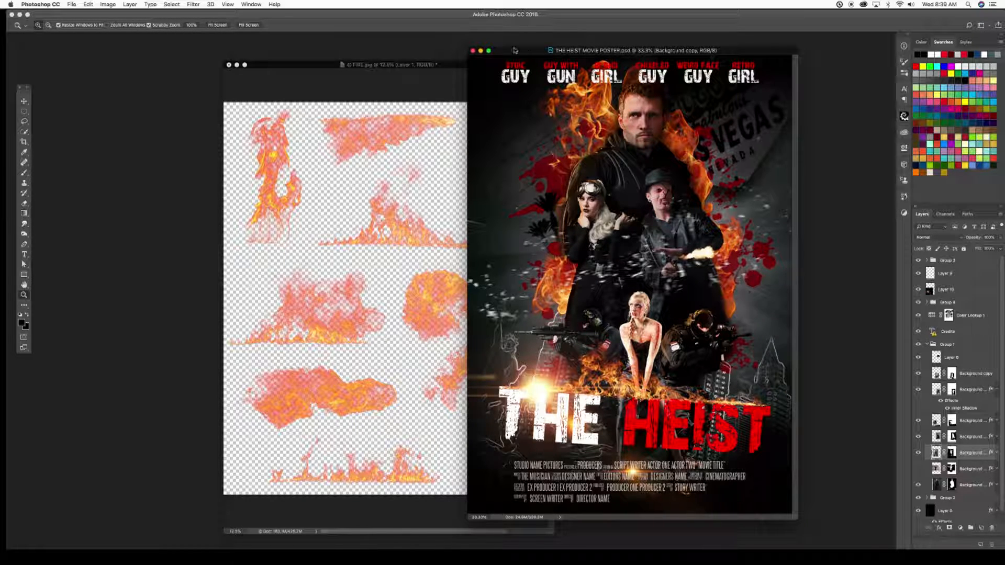
Close the movie poster and FIRE.jpg, discarding the changes to FIRE.jpg.
click(473, 51)
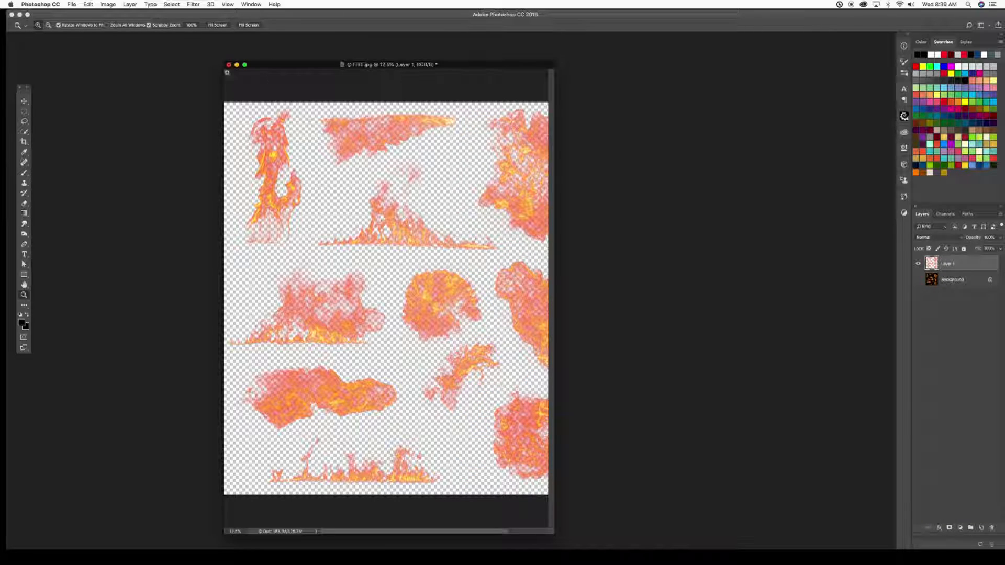
click(229, 65)
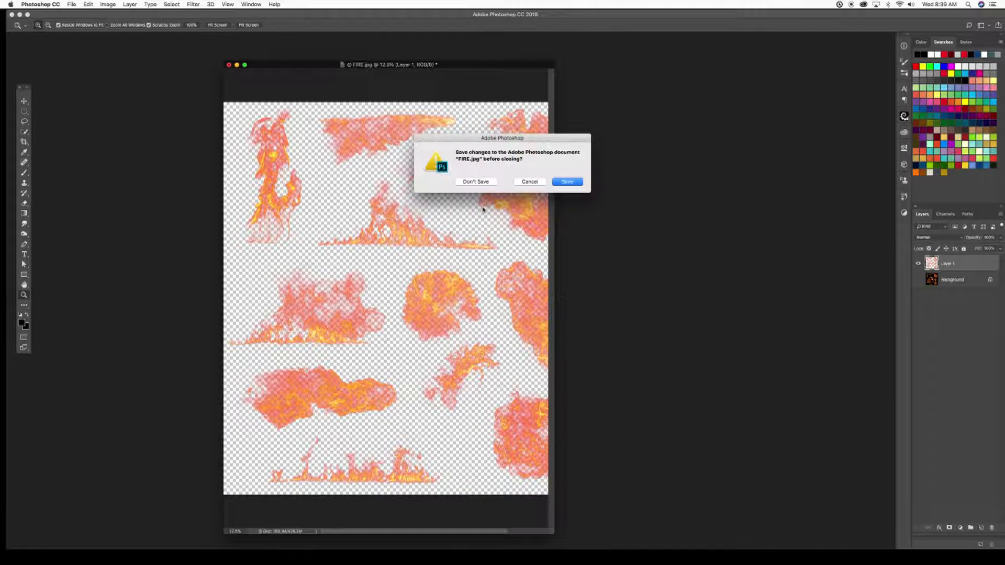
click(476, 182)
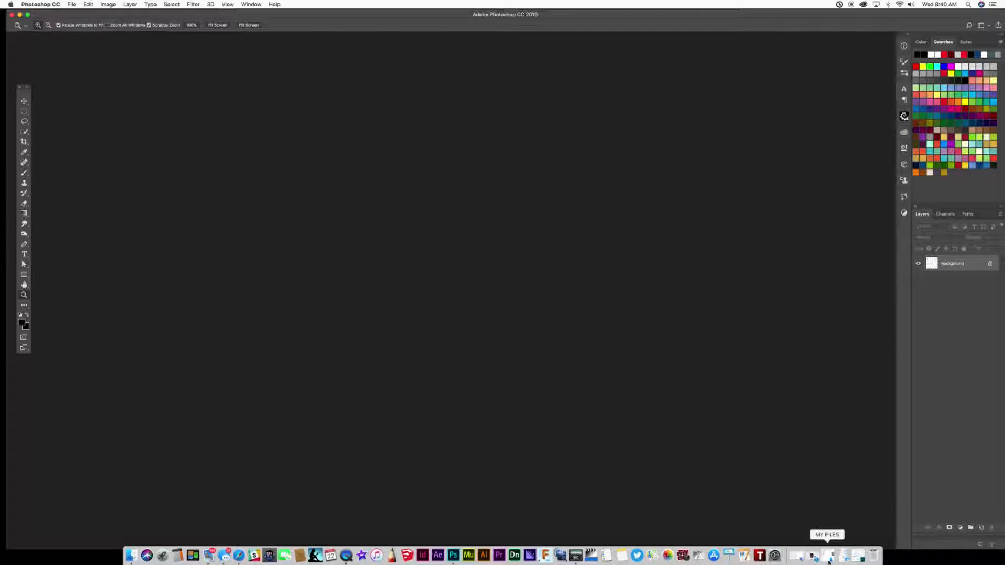
Restore the minimized 2_Water.jpg window and reposition it in the workspace.
click(861, 557)
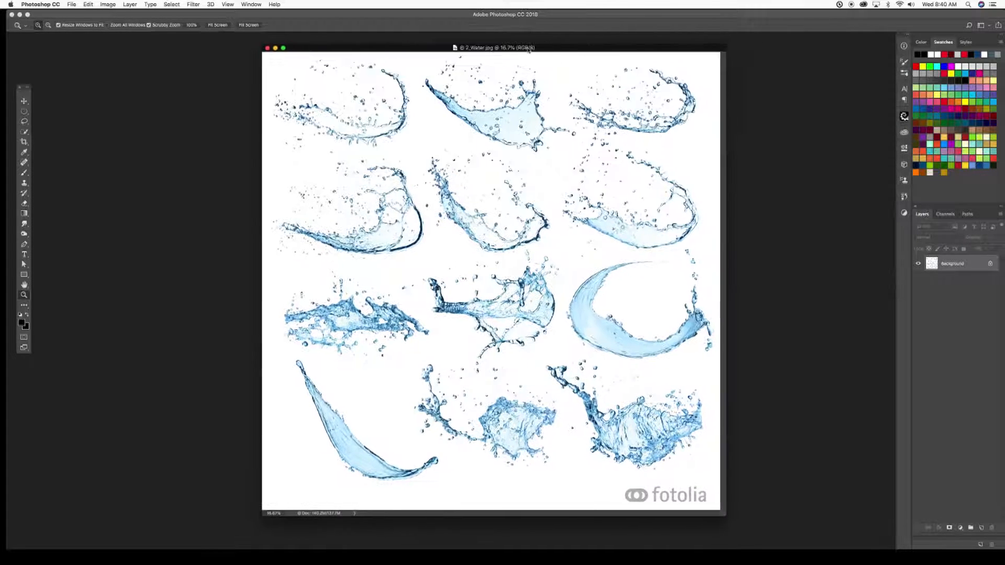
drag(528, 49, 437, 57)
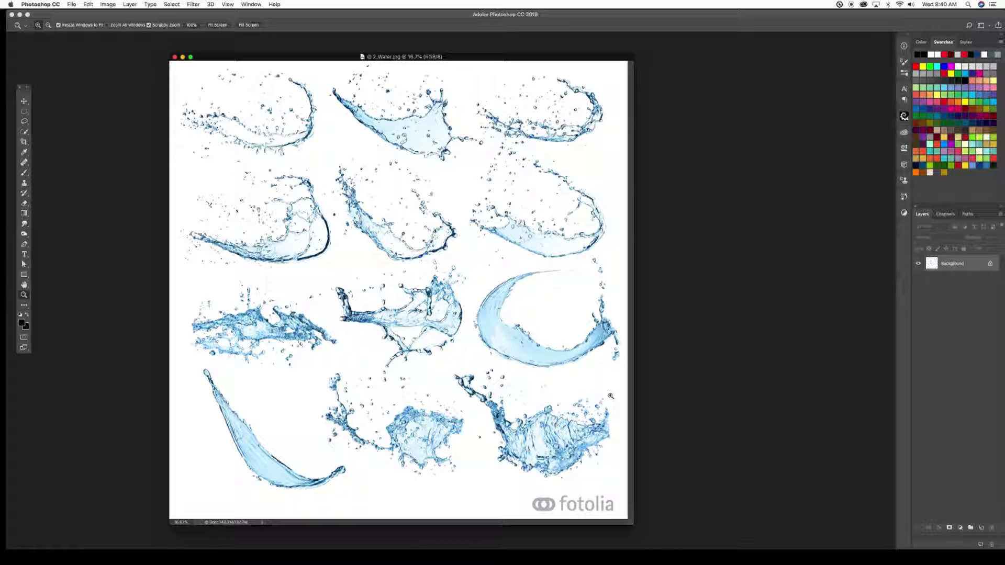
View the Red, Green and Blue channels of 2_Water.jpg one by one to compare their contrast.
click(945, 215)
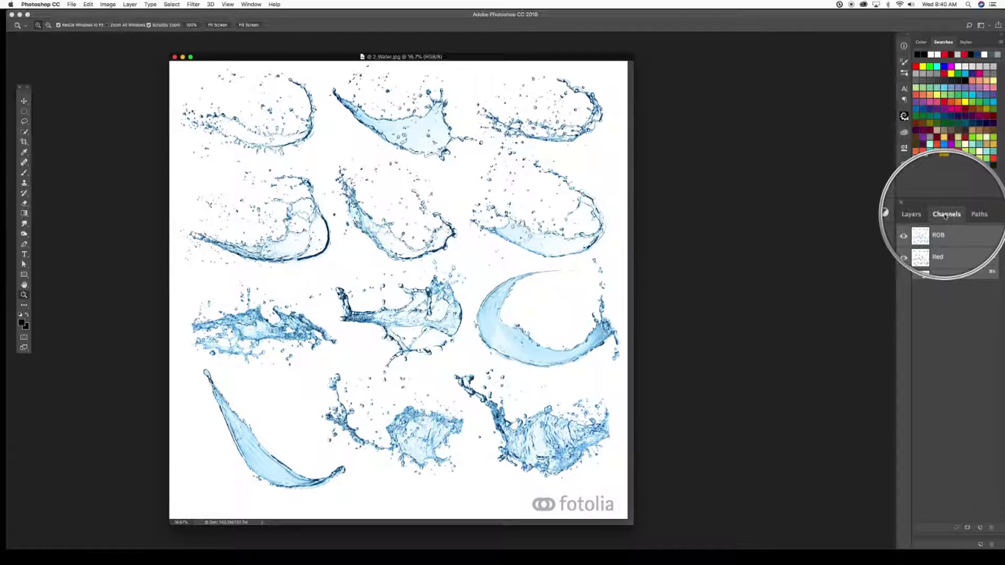
click(929, 243)
click(929, 259)
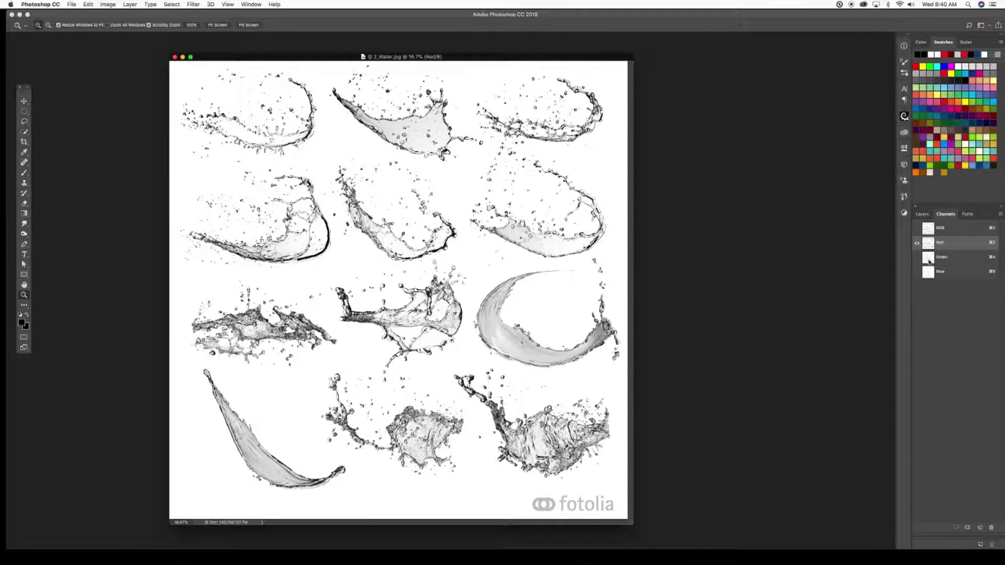
click(930, 273)
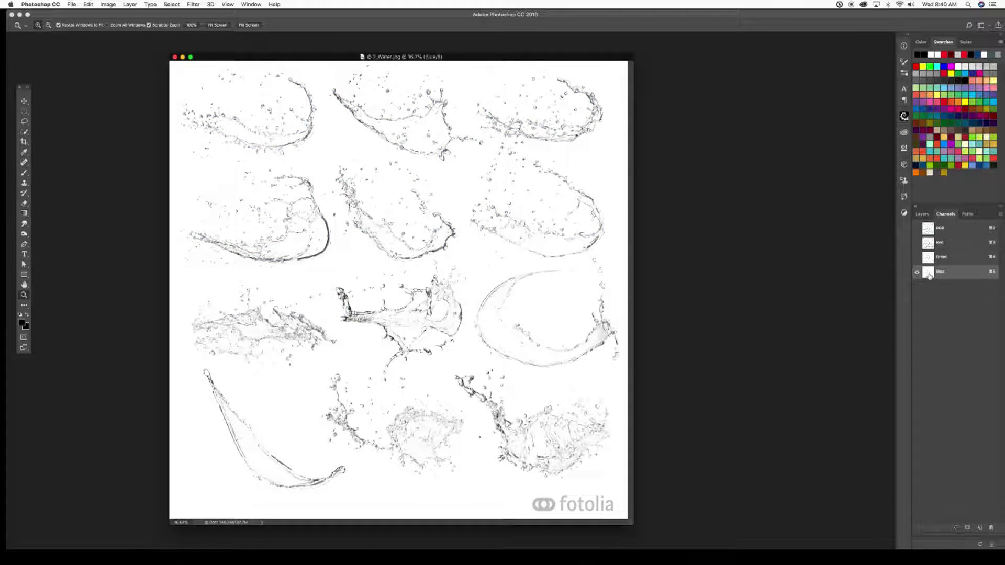
Duplicate the Red channel of 2_Water.jpg and invert the copy so the splashes are light on black.
click(932, 260)
click(932, 244)
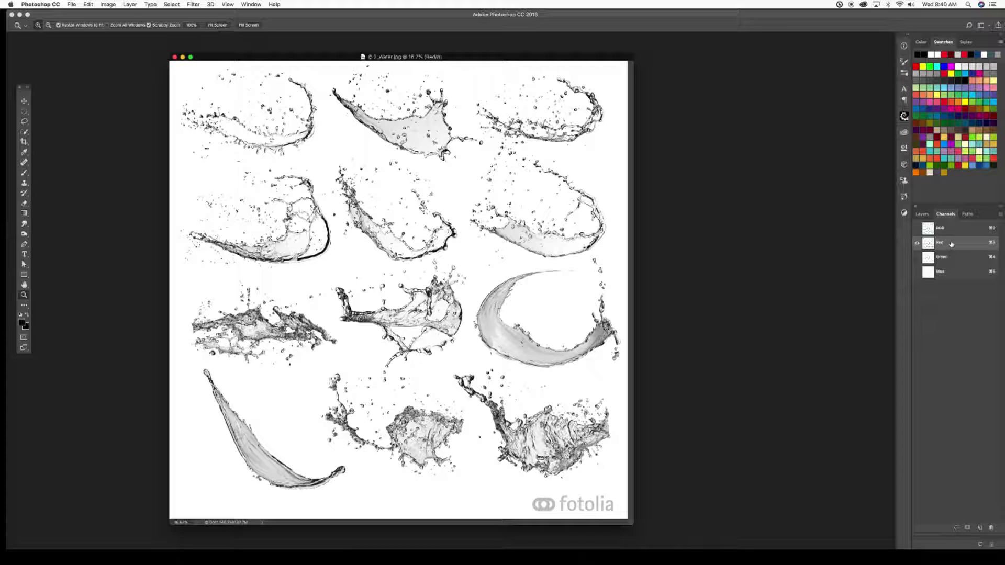
drag(952, 246, 979, 528)
drag(980, 528, 980, 527)
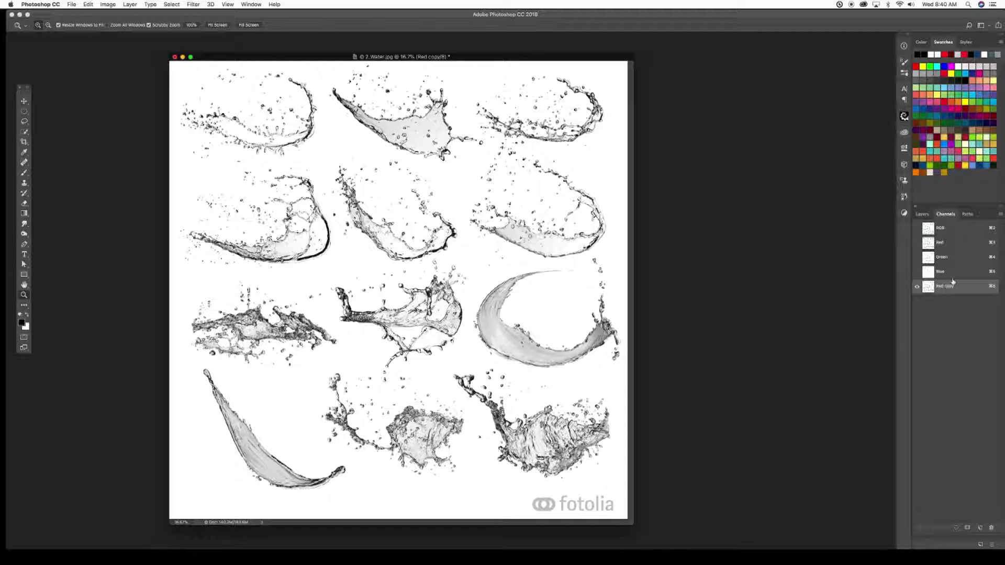
key(super+i)
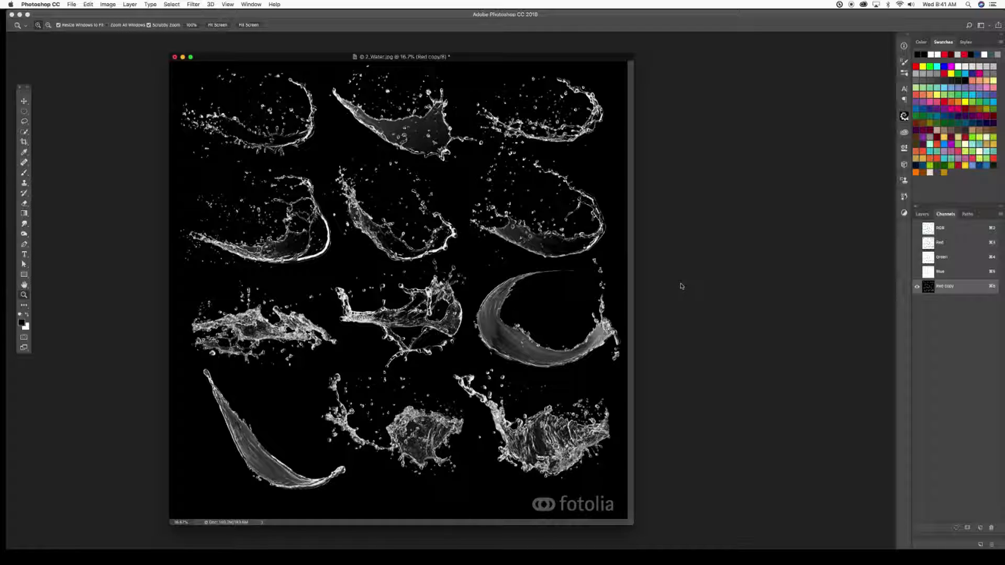
Brighten the splashes in the Red copy channel with Levels, setting the white input level to 233.
key(super+l)
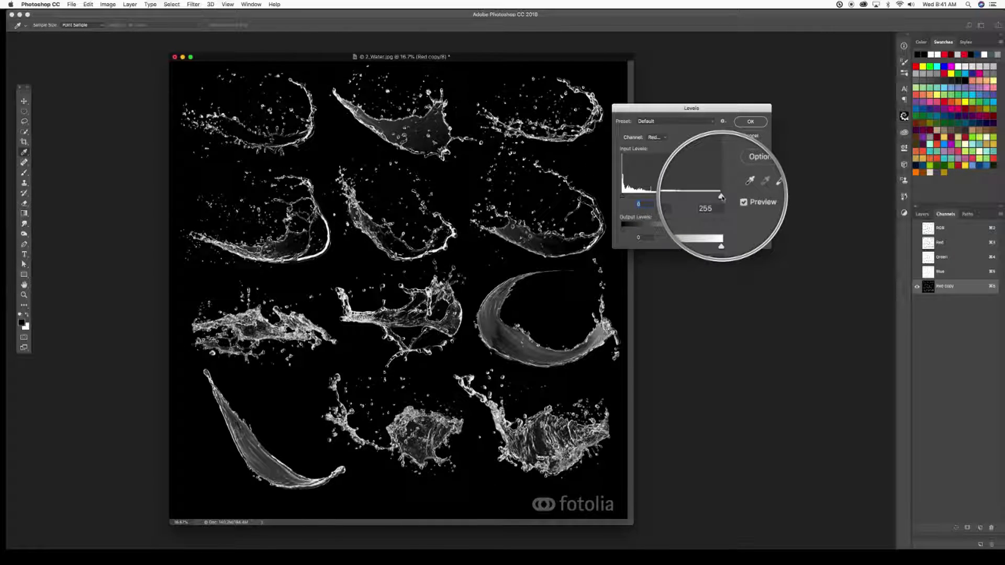
drag(721, 196, 713, 198)
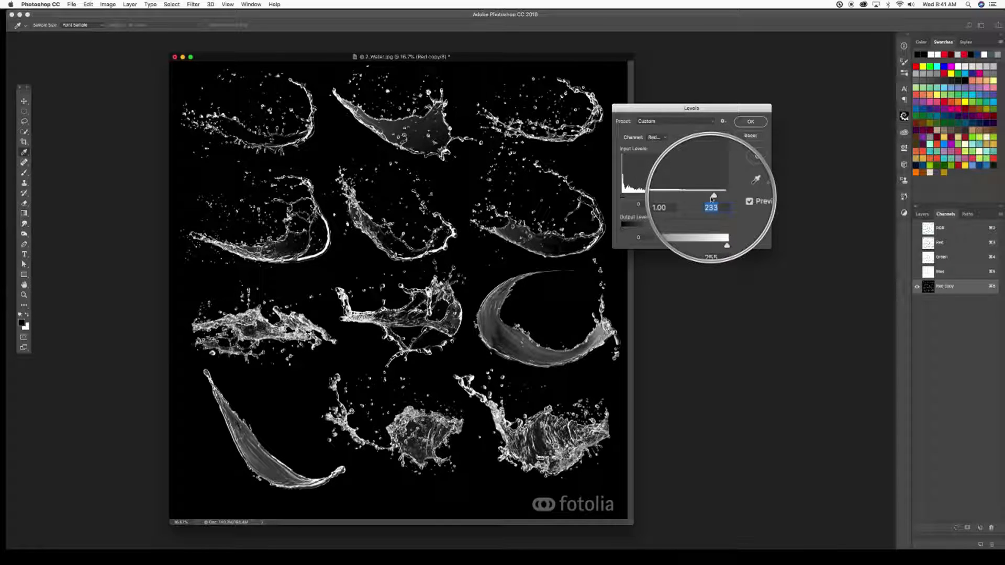
click(747, 126)
key(z)
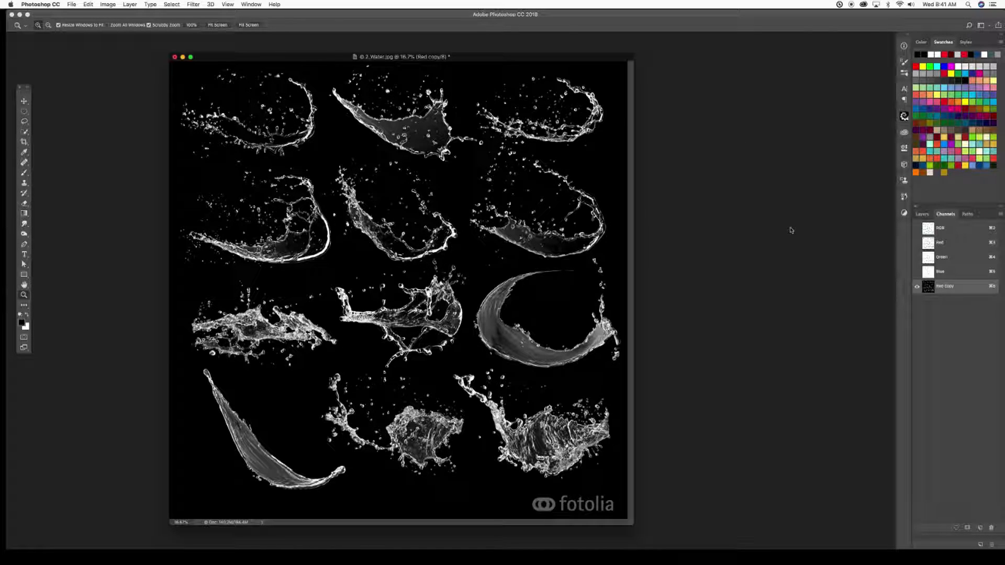
Return to the RGB composite and add two new empty layers above the Background.
click(950, 228)
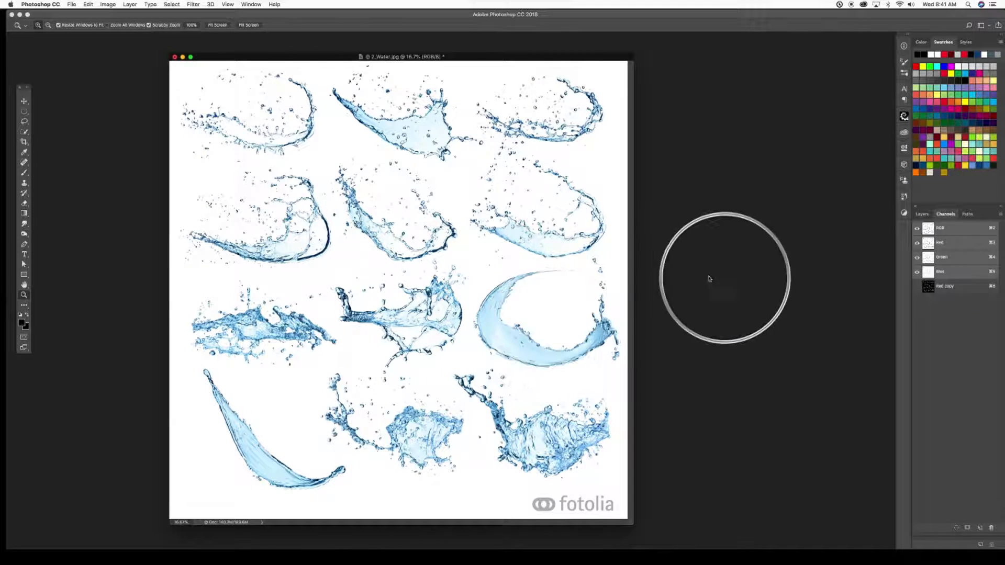
click(921, 214)
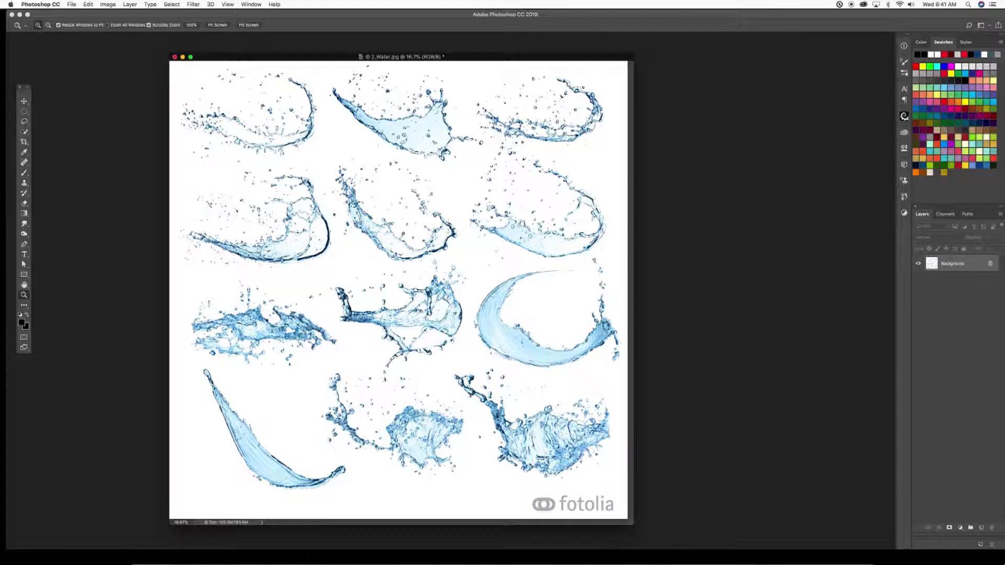
click(981, 528)
click(980, 528)
click(958, 282)
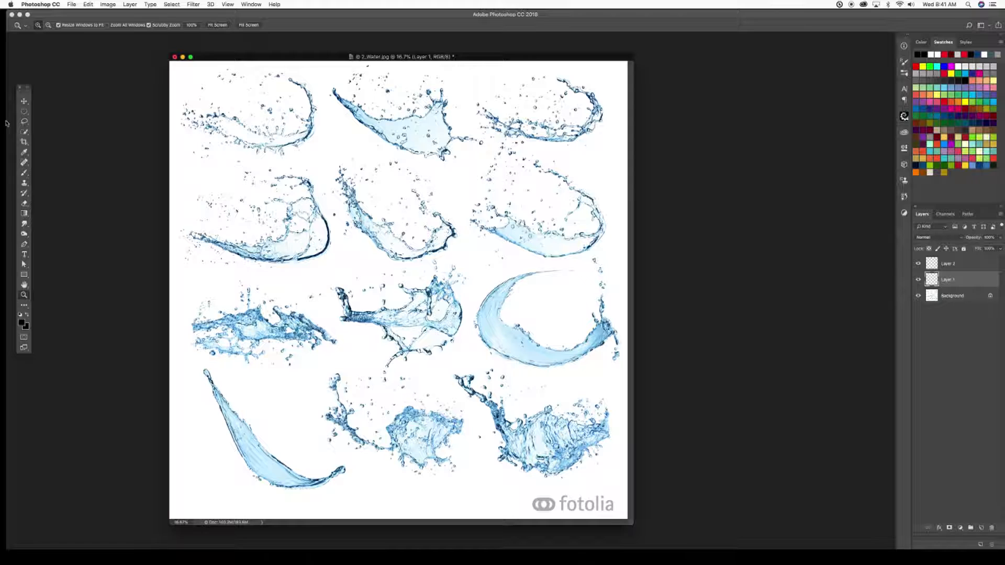
Fill Layer 1 with black at 100% opacity in Normal mode.
click(90, 4)
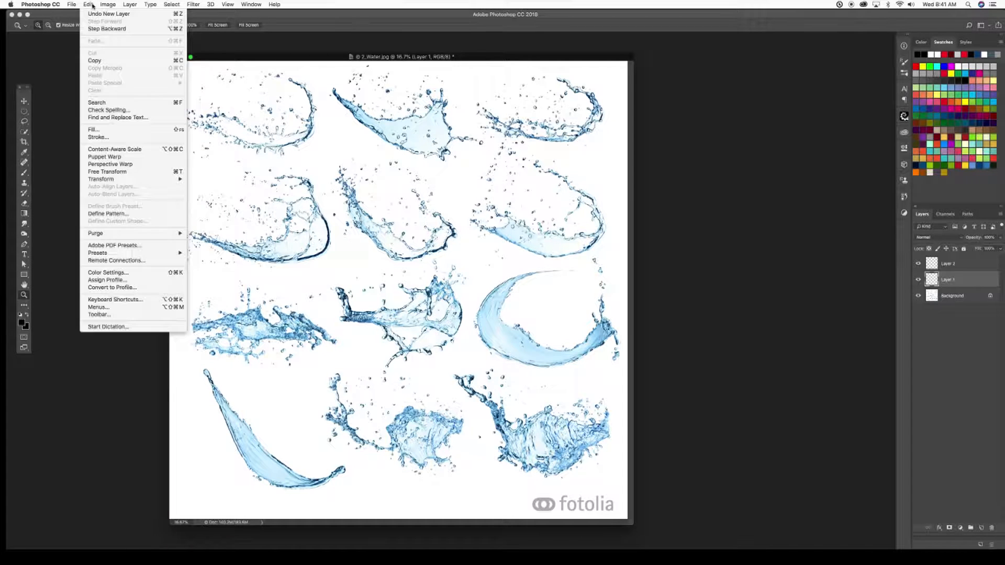
click(110, 129)
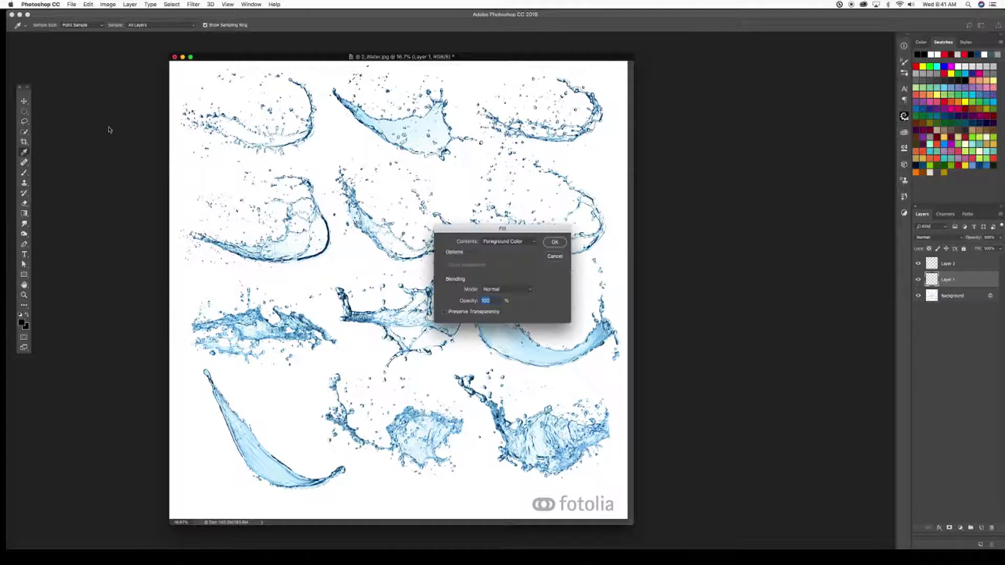
click(500, 242)
click(503, 292)
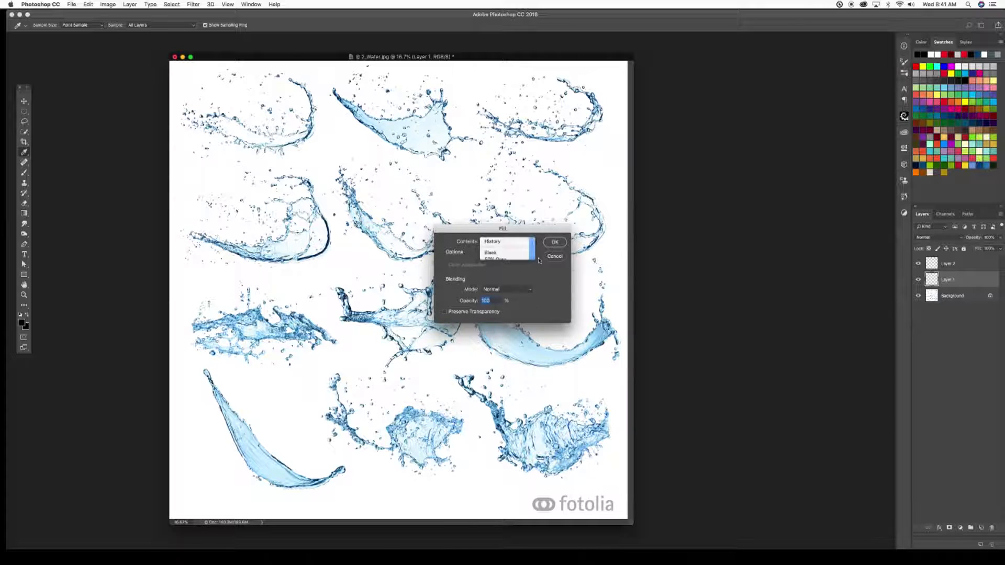
click(555, 242)
key(z)
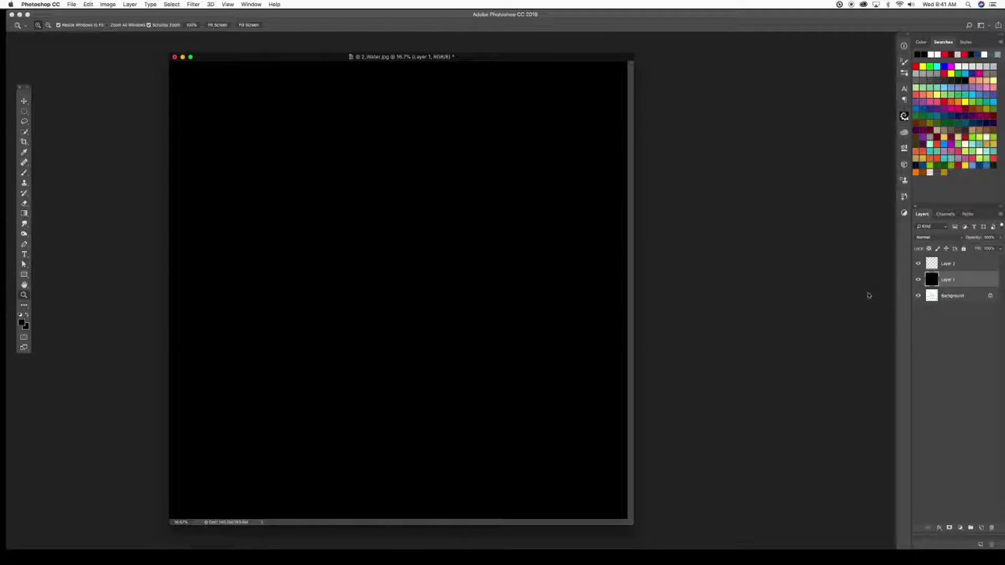
With Layer 2 active, load the Red copy channel as a new selection.
click(959, 263)
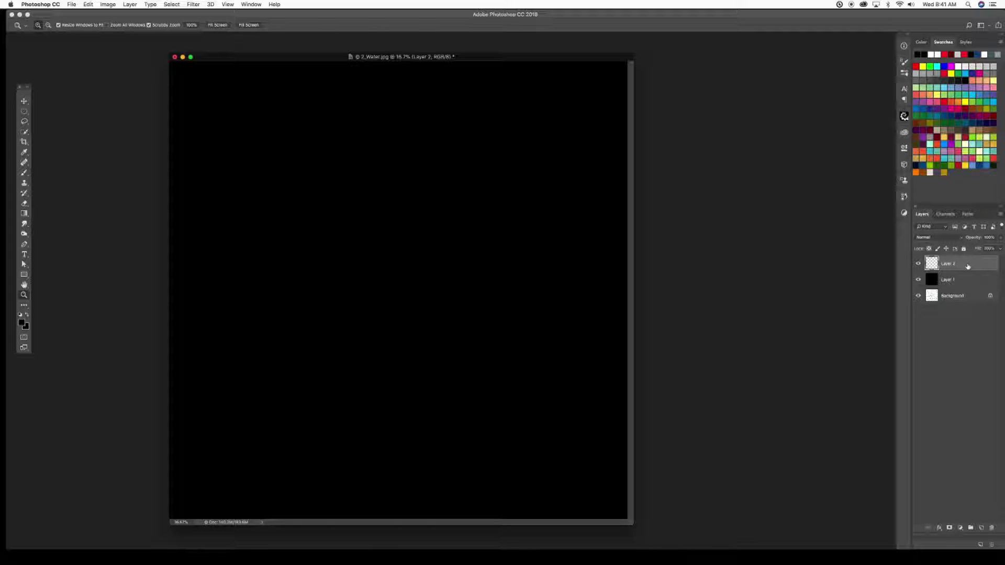
click(945, 214)
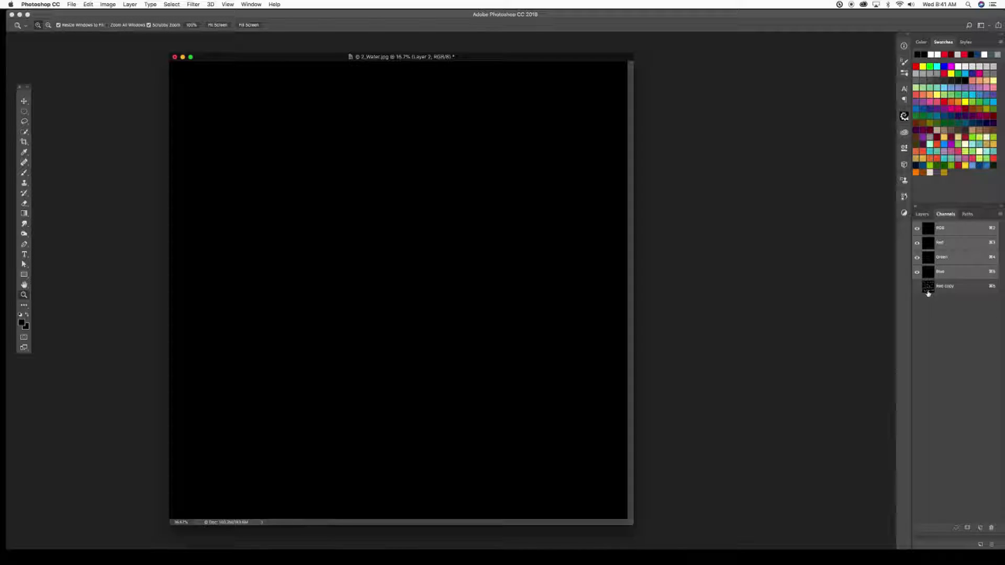
click(921, 214)
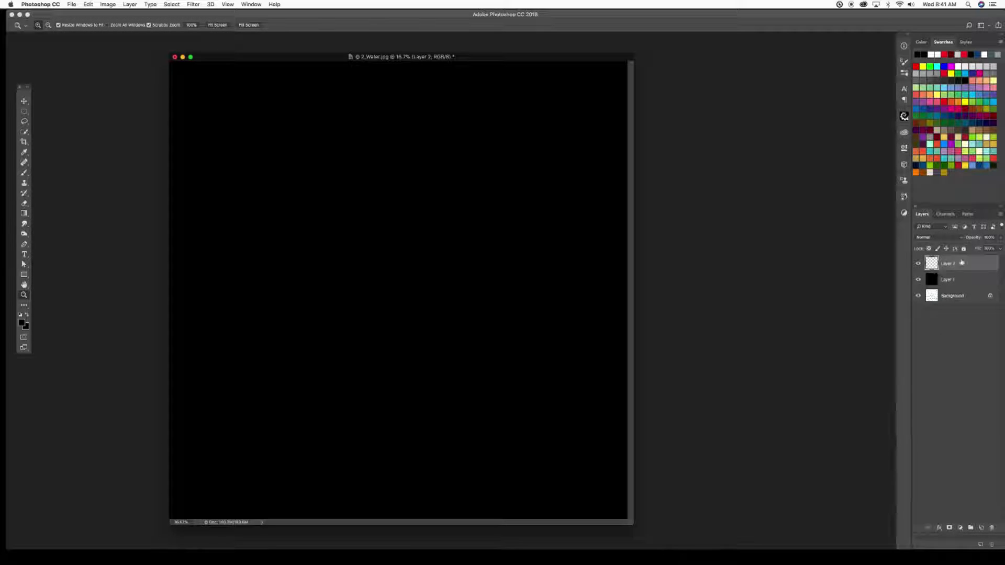
click(172, 5)
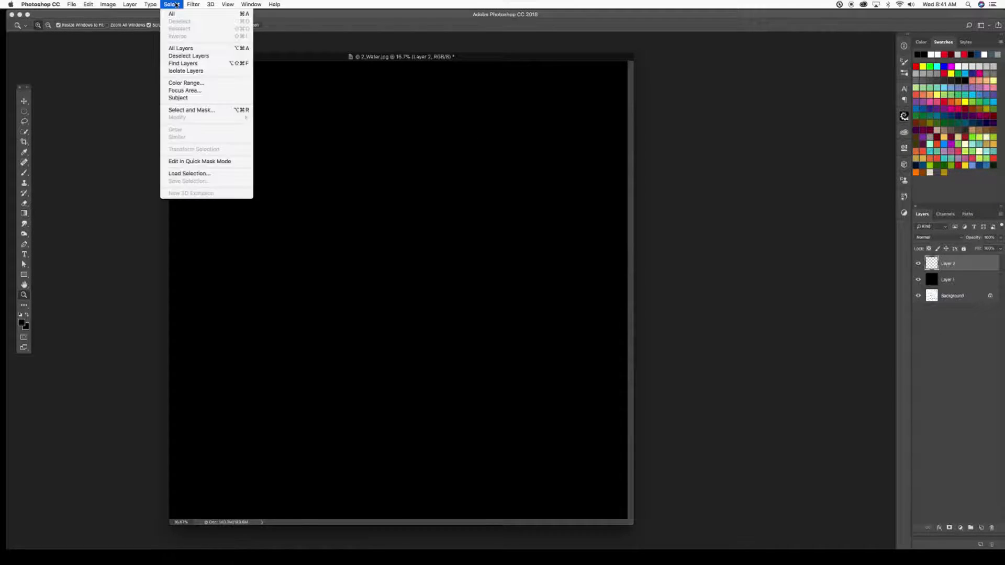
click(189, 173)
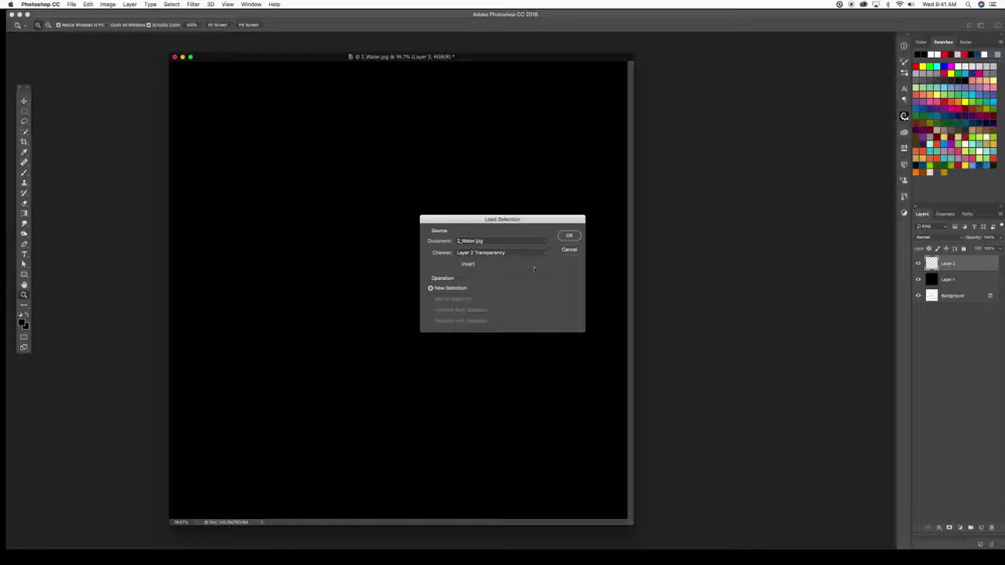
click(496, 254)
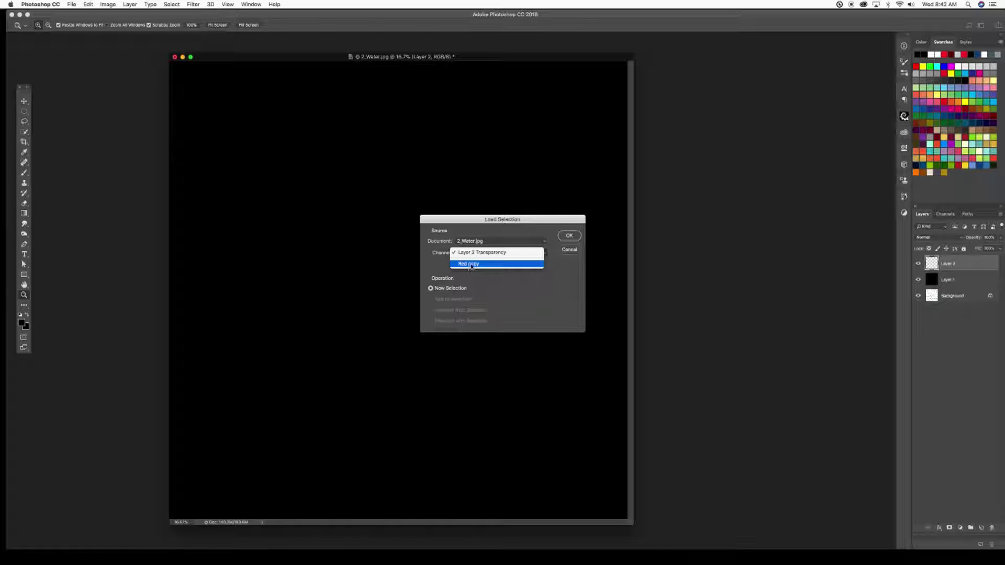
click(472, 264)
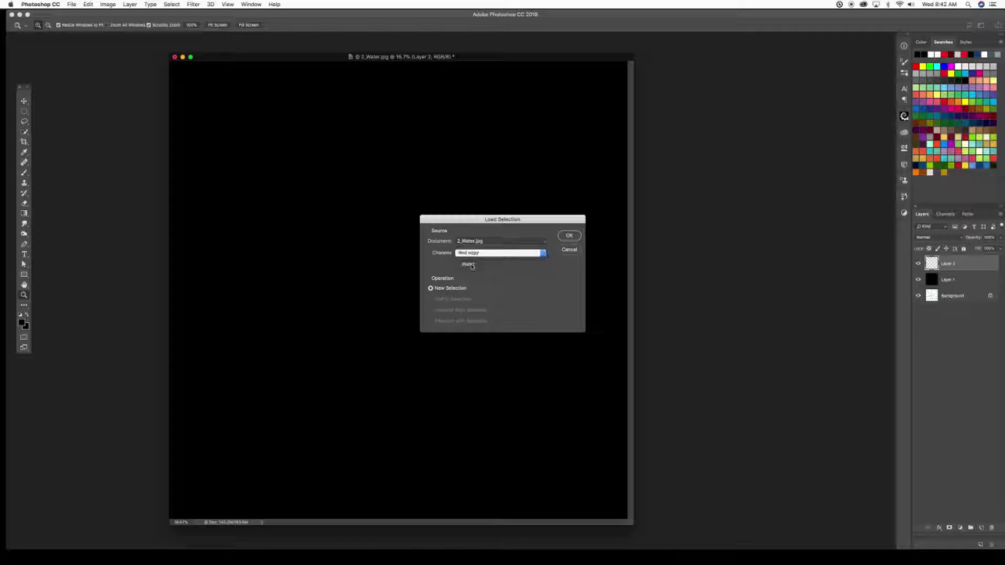
click(569, 236)
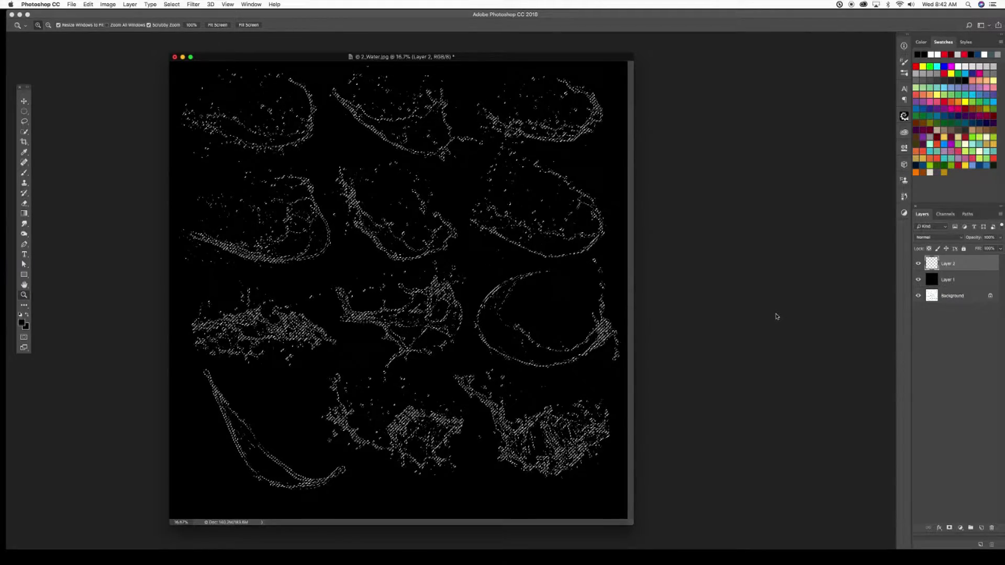
click(945, 214)
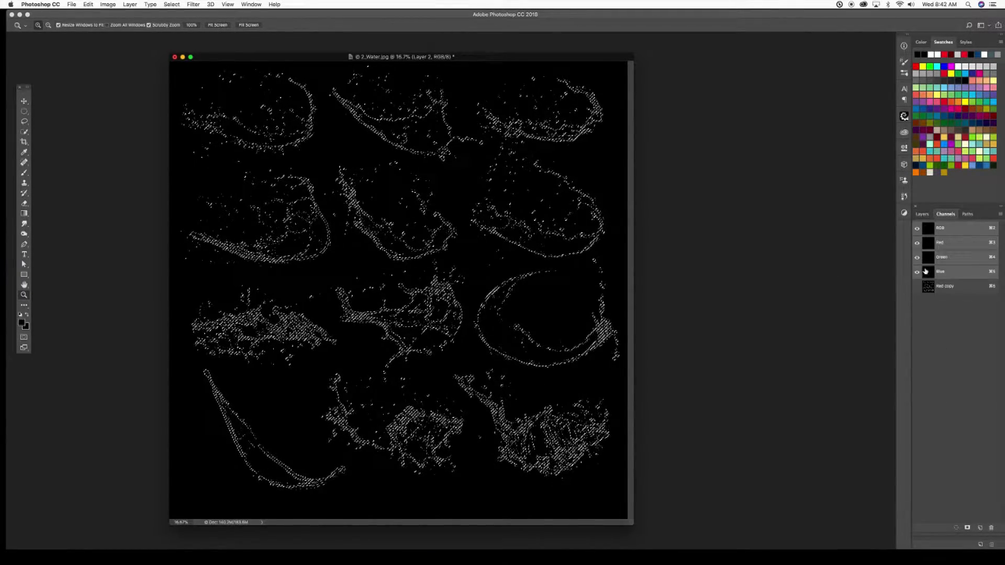
click(922, 214)
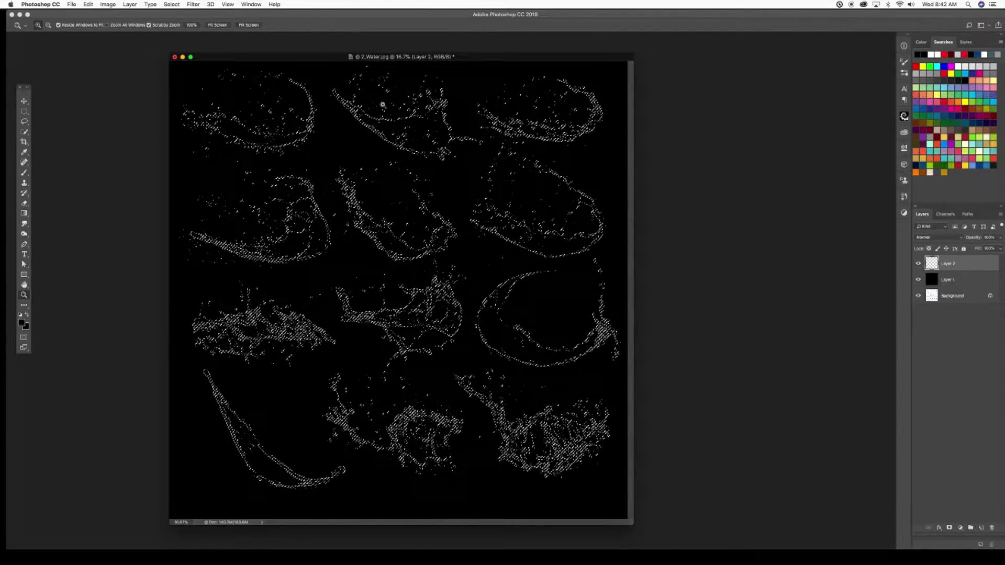
Fill the splash selection on Layer 2 with white at 100% opacity, then deselect.
click(88, 7)
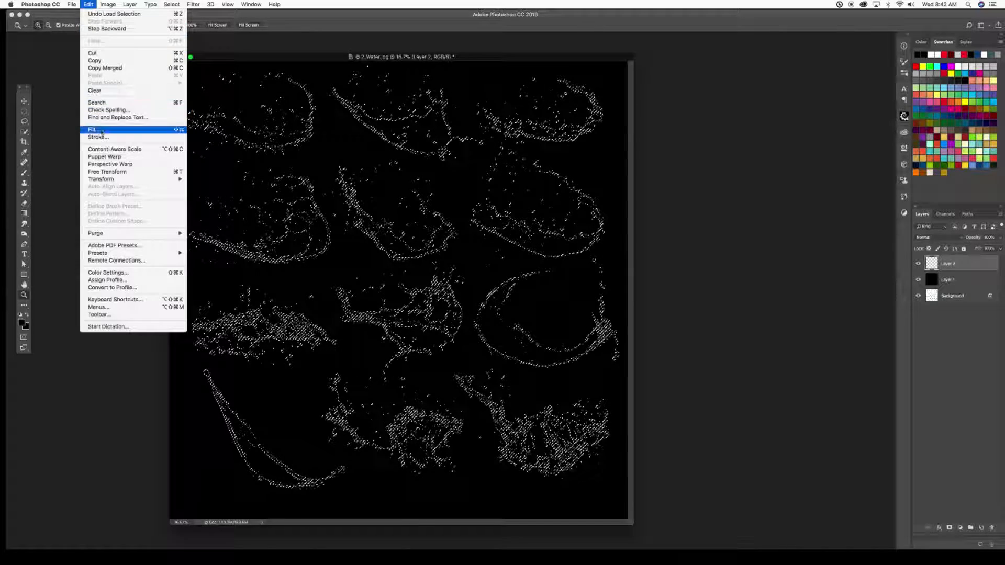
click(105, 130)
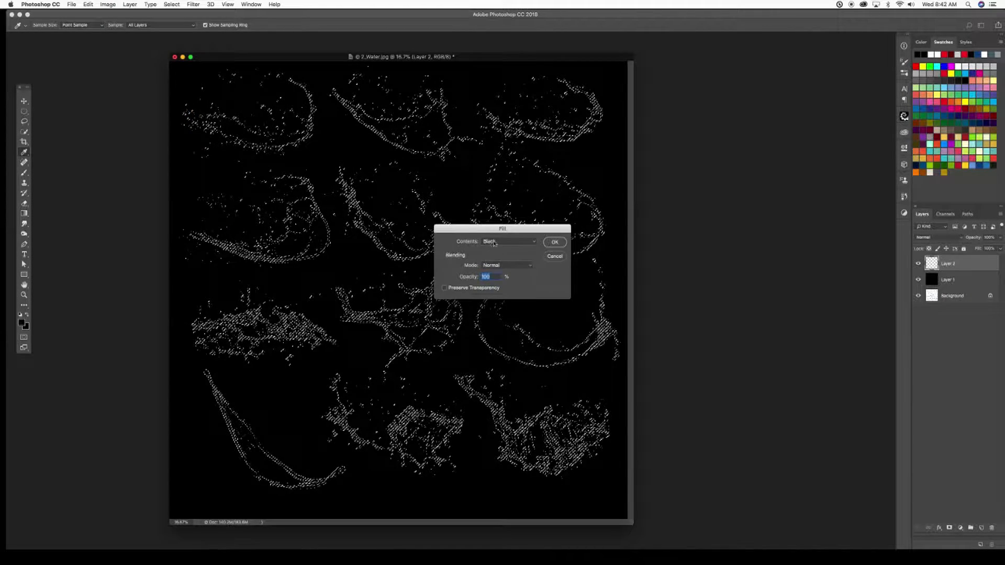
click(554, 242)
key(z)
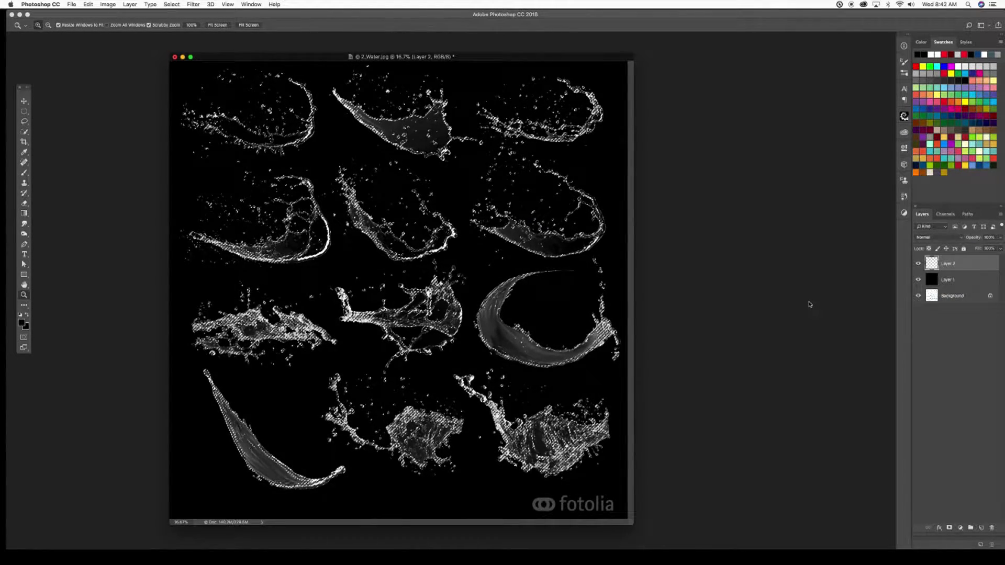
key(super+d)
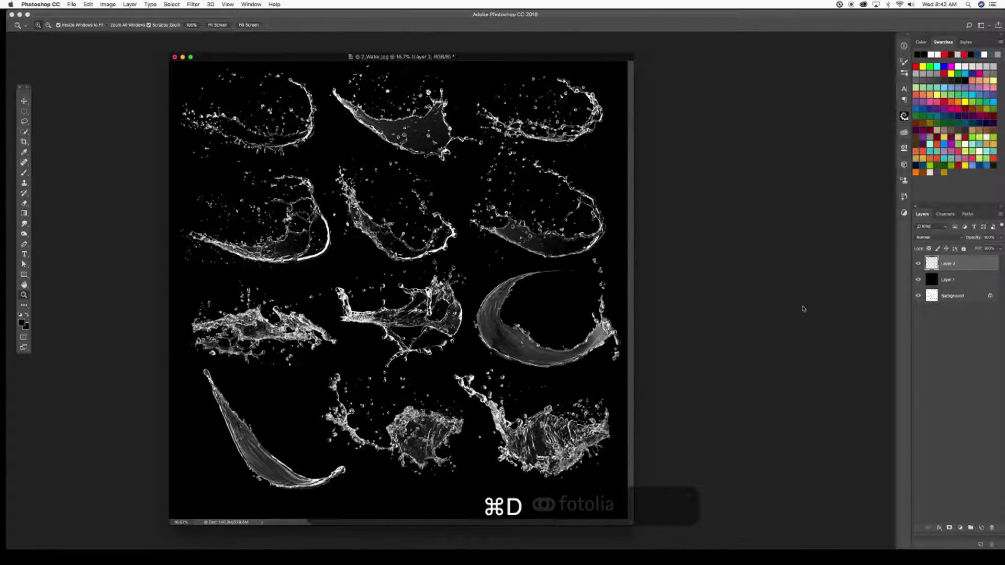
Hide the Background, then strengthen the white splashes by duplicating Layer 2 and merging it with its copy.
click(919, 280)
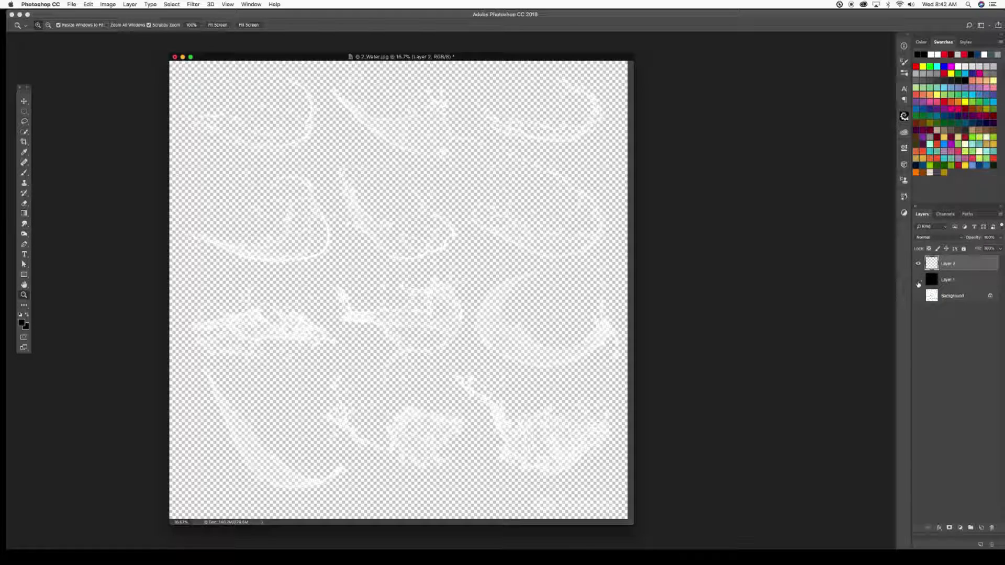
click(918, 280)
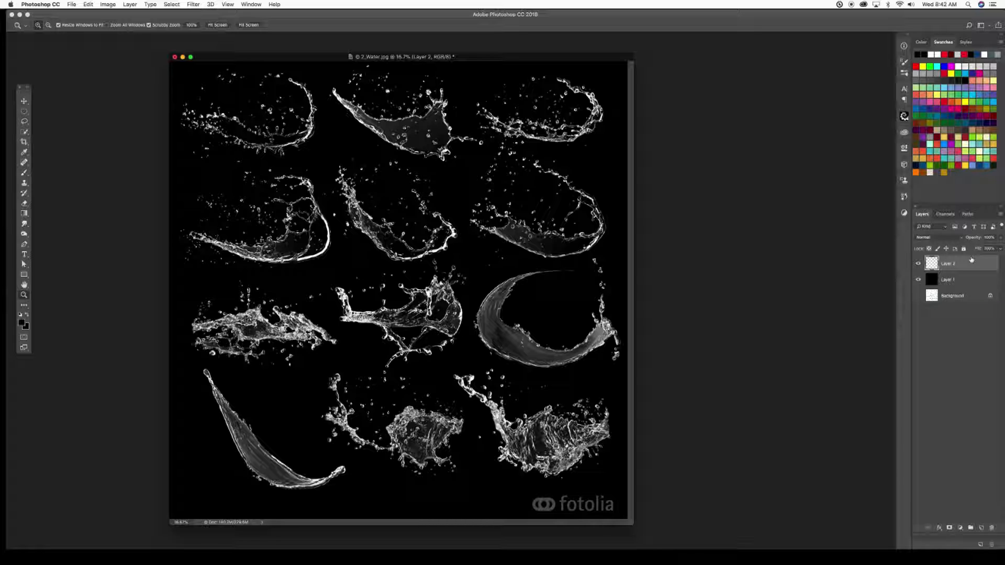
key(super+j)
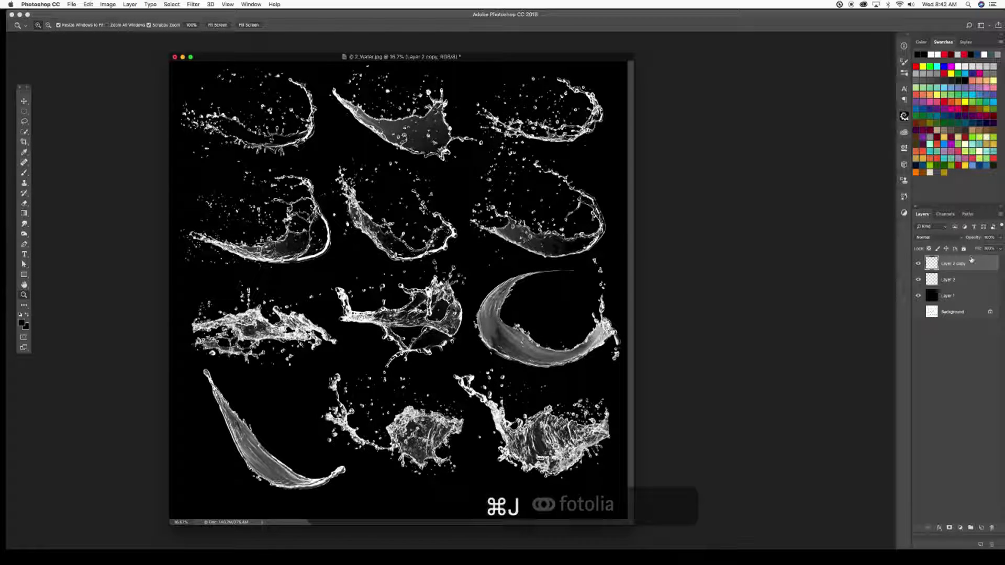
shift+click(948, 281)
key(super+e)
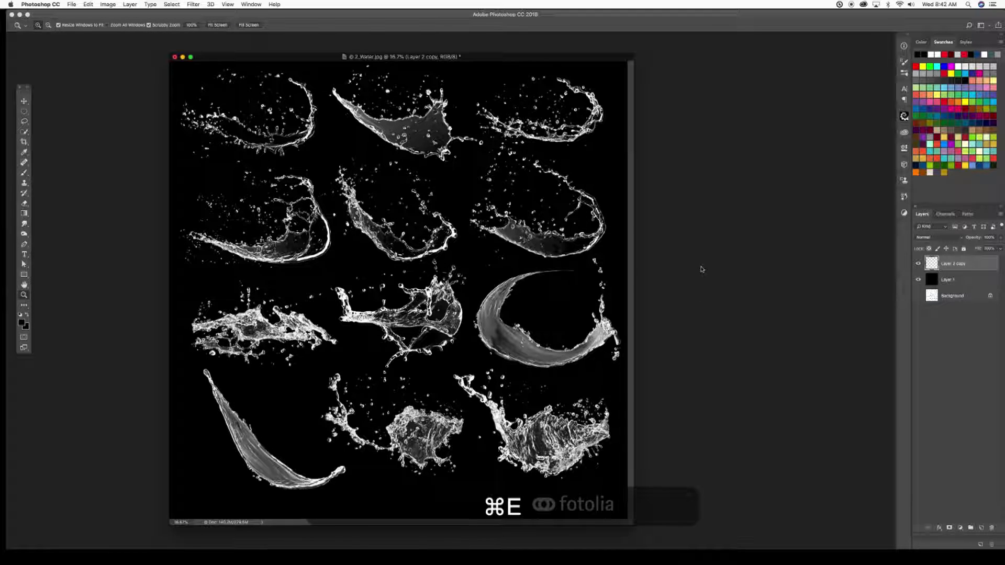
Toggle the visibility of the splash, black and Background layers to compare the extracted water with the original.
click(918, 279)
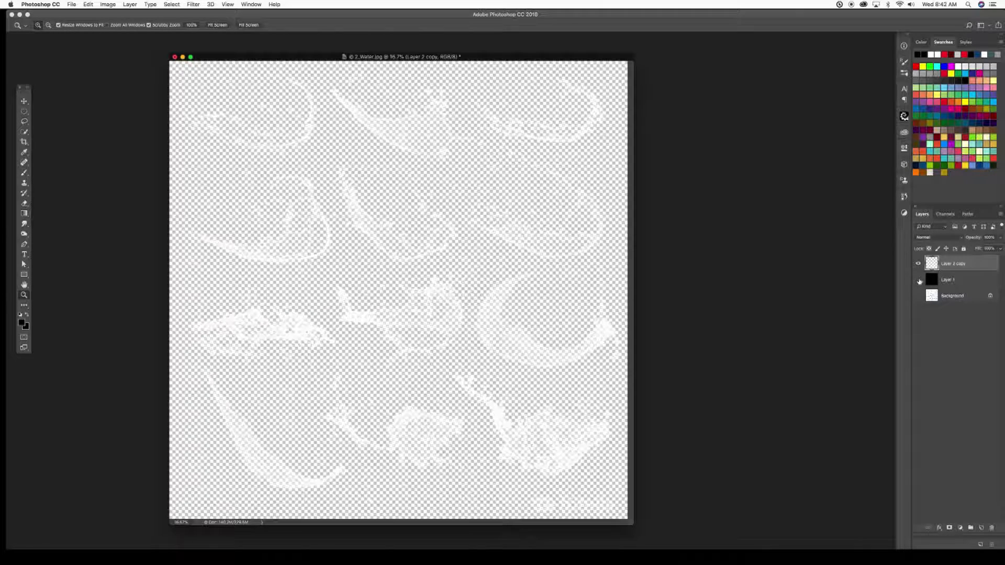
click(917, 264)
click(917, 295)
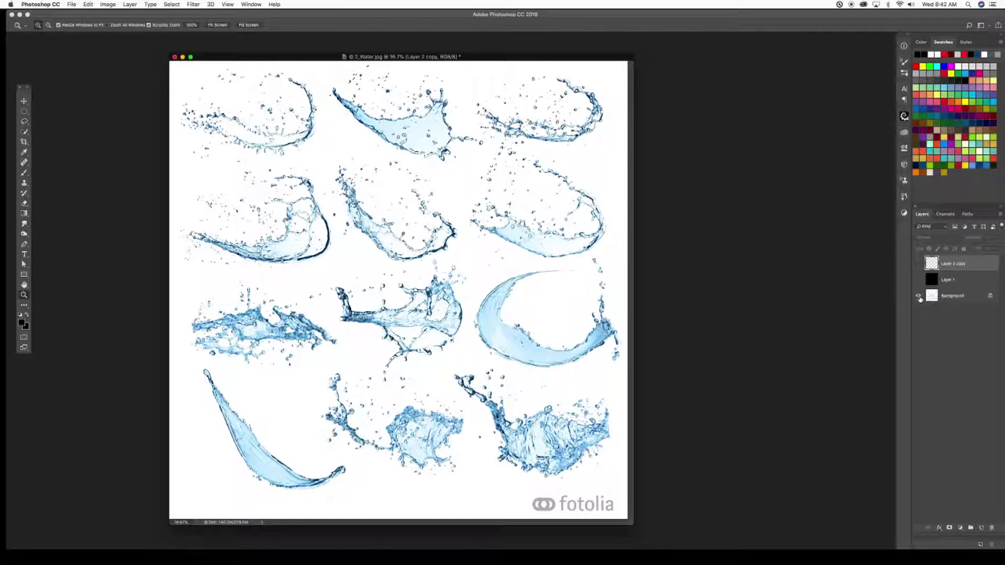
click(917, 296)
click(917, 279)
click(919, 264)
click(918, 264)
click(918, 264)
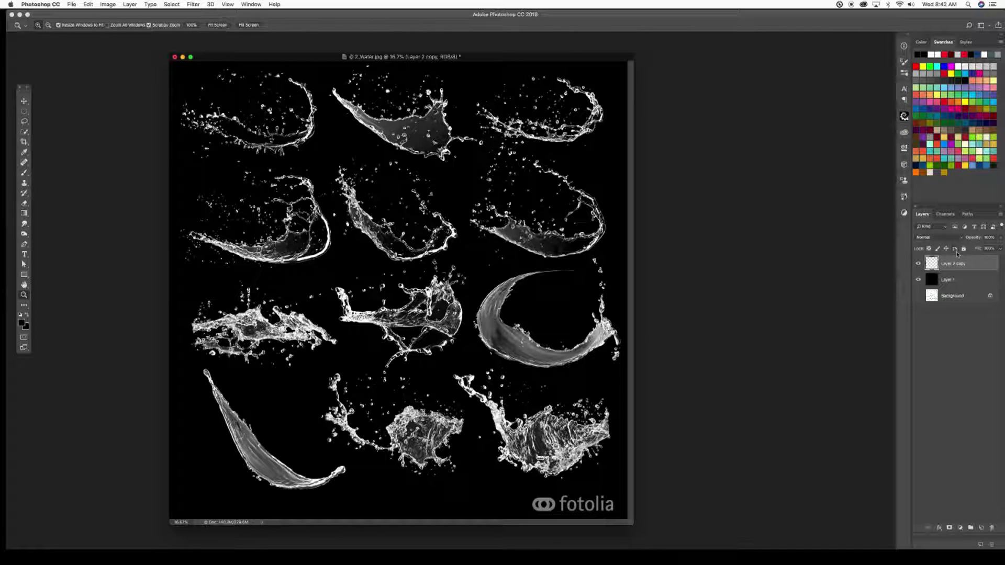